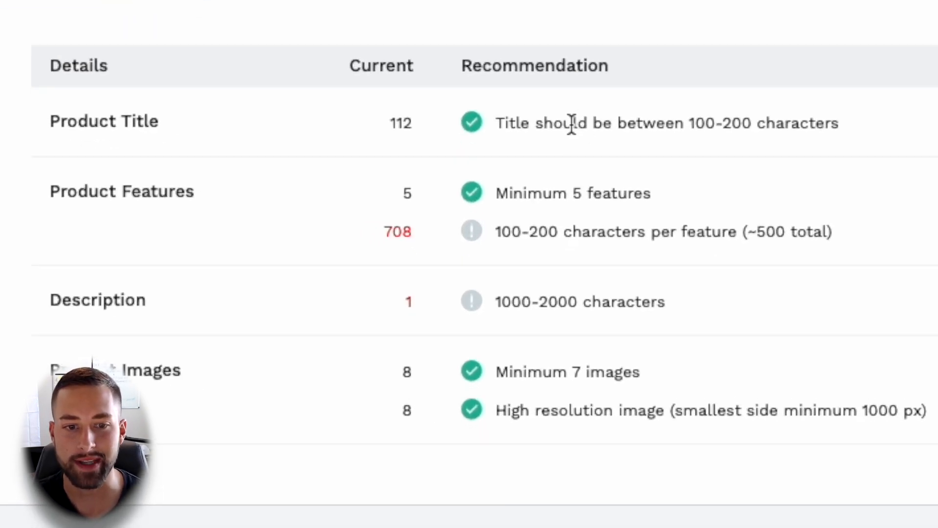
Review the listing grader's recommendations for the number of features, characters per feature and description length.
triple_click(561, 196)
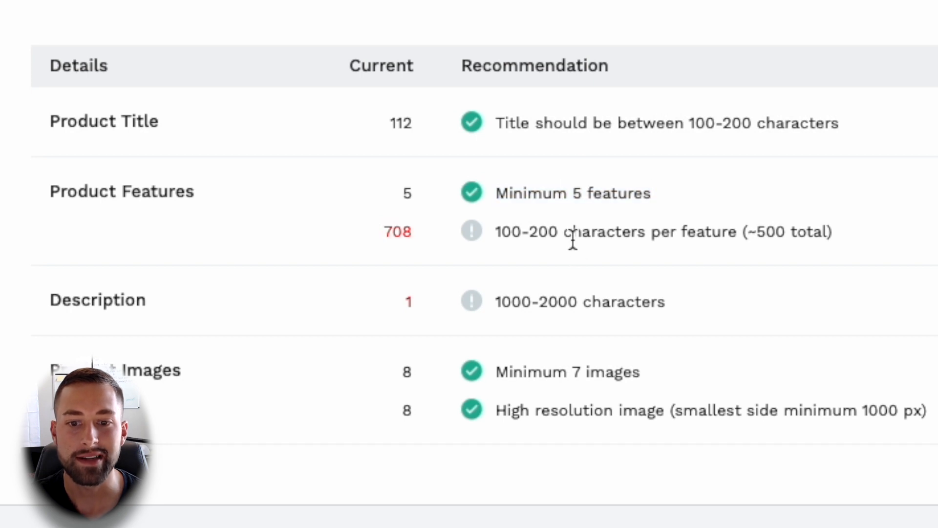
triple_click(574, 237)
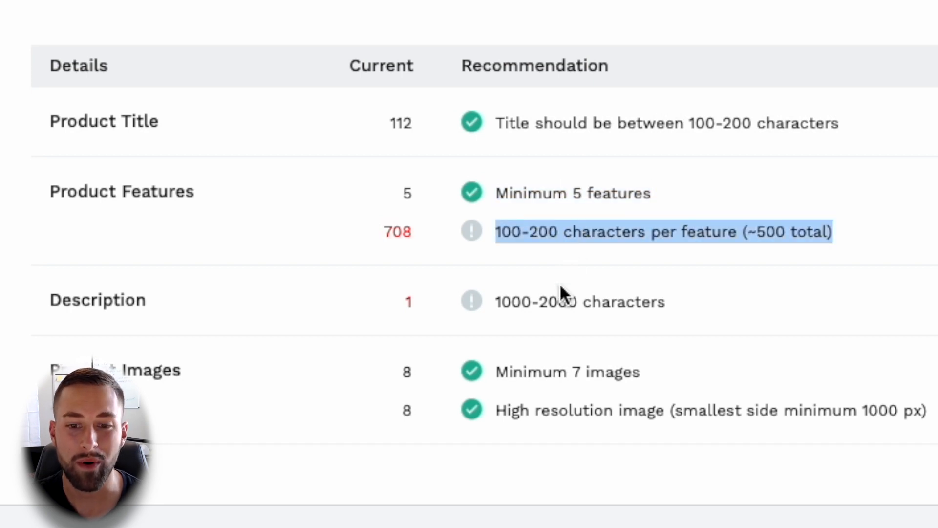
drag(469, 310, 651, 305)
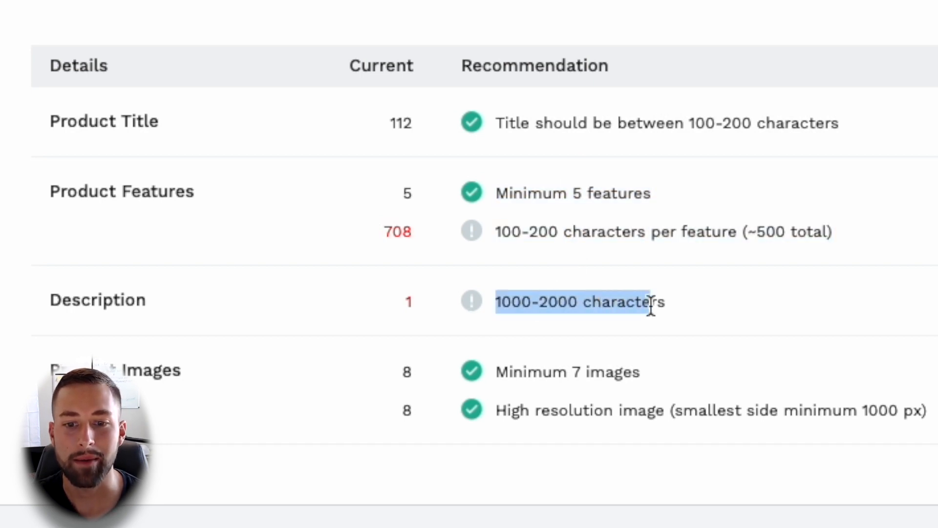
click(679, 305)
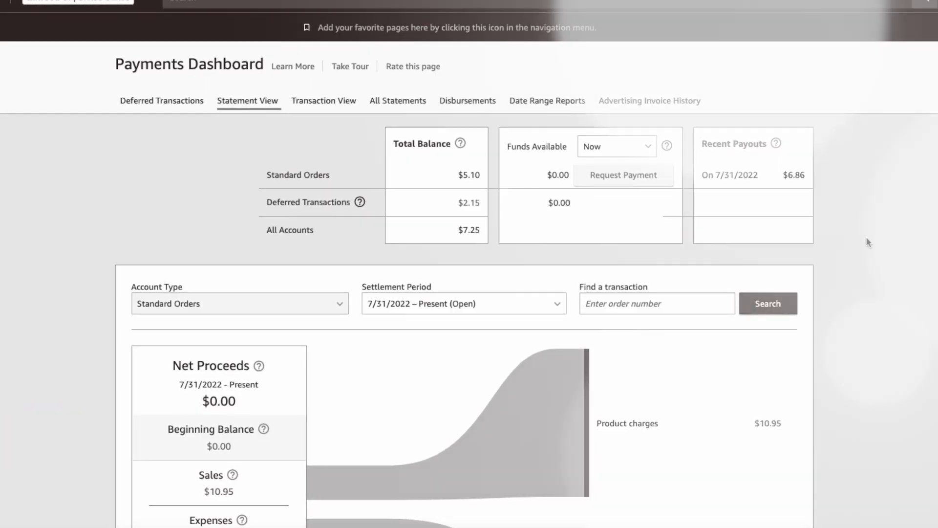
Look over the payments dashboard, then BeProfit's sales and expense metrics, profit charts, vendor report and ad spend by platform.
scroll(866, 238, down, 5)
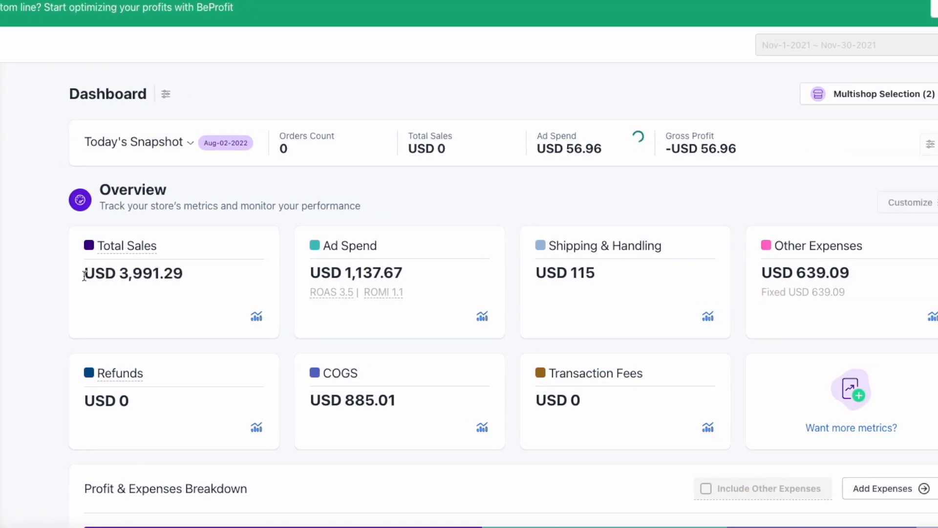
drag(84, 276, 184, 274)
drag(308, 274, 624, 270)
drag(725, 272, 844, 270)
drag(257, 419, 367, 401)
scroll(368, 402, down, 10)
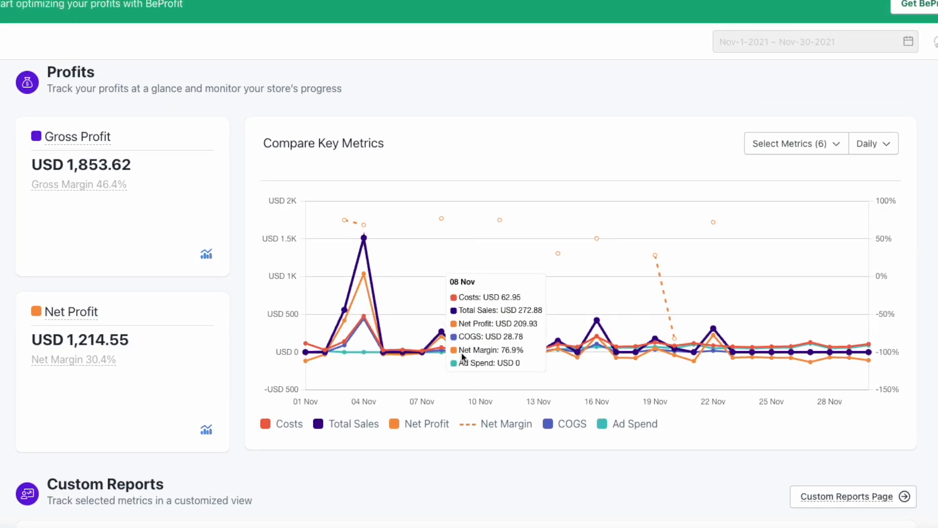
scroll(455, 359, down, 9)
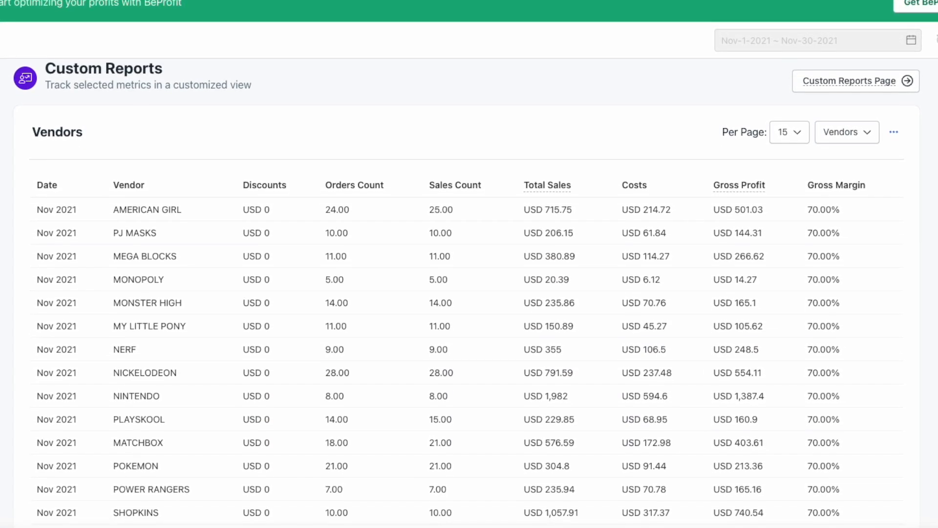
scroll(468, 301, down, 10)
scroll(468, 301, down, 15)
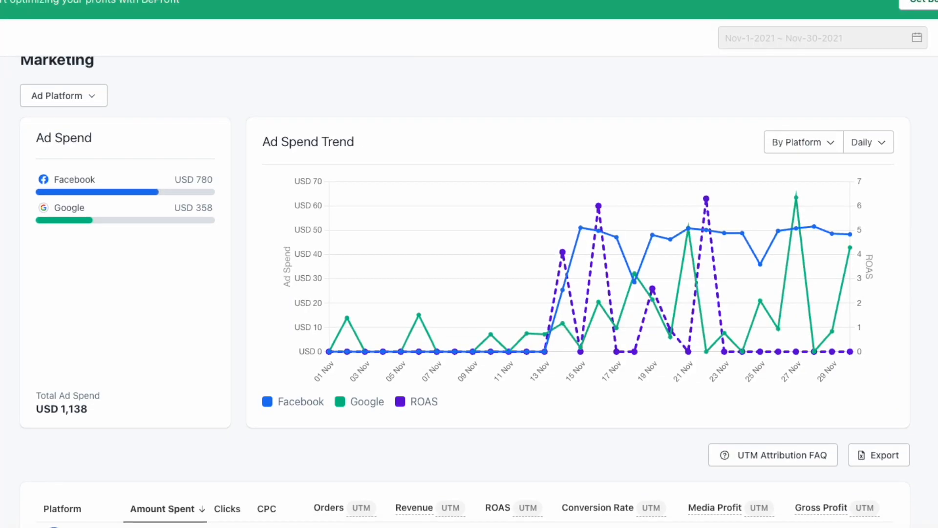
click(69, 96)
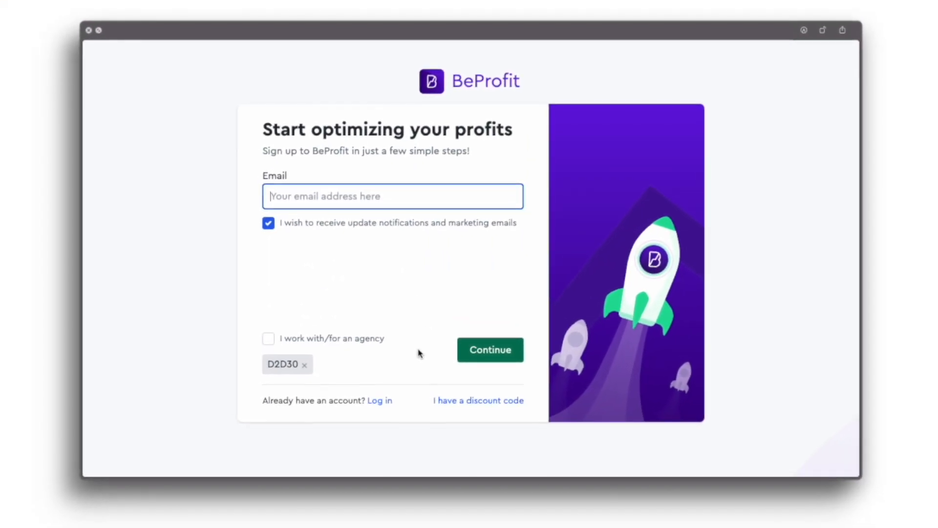
Enter the discount code D2D30 in the BeProfit sign-up form.
click(456, 399)
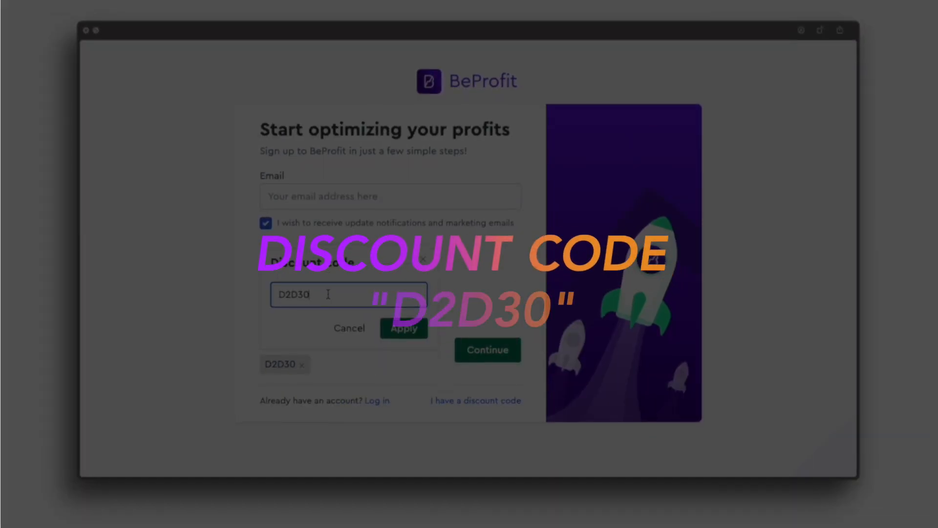
double_click(359, 298)
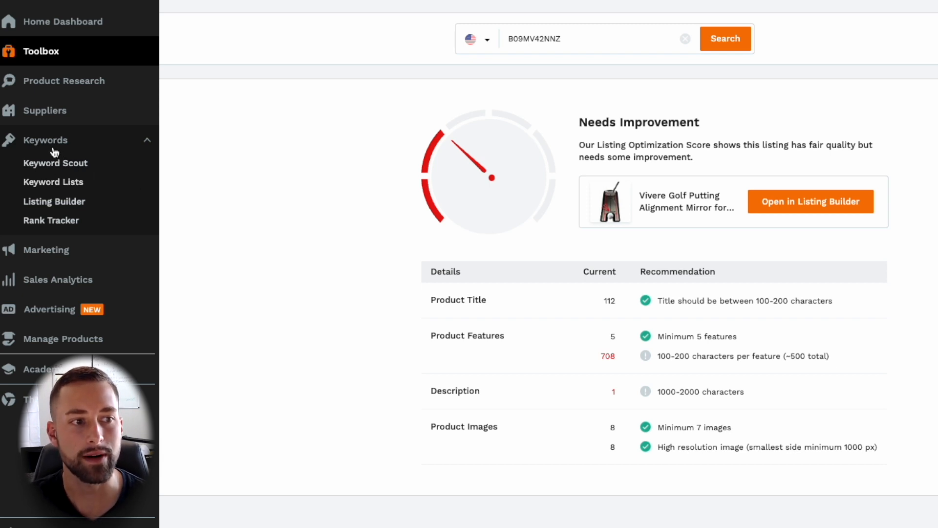
Search Keyword Scout in Jungle Scout for "golf putting mirrors" in the United States marketplace.
click(51, 164)
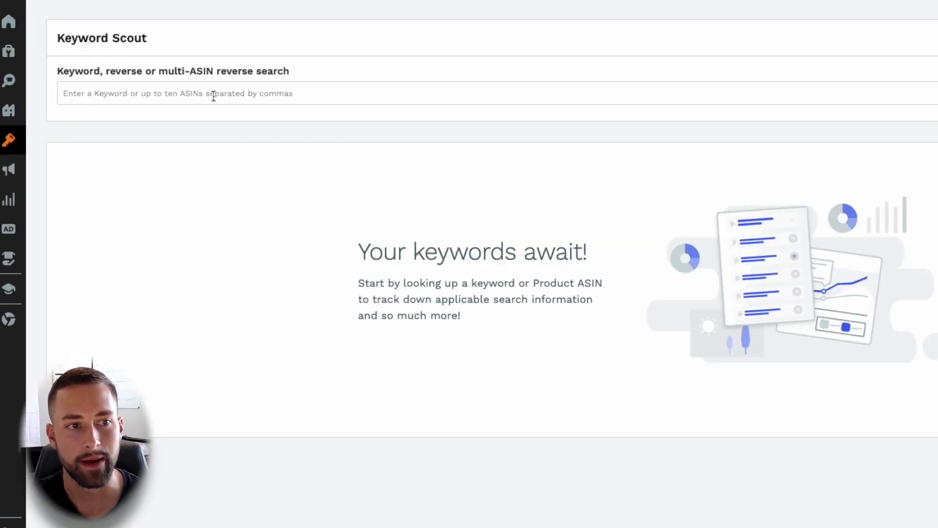
click(213, 96)
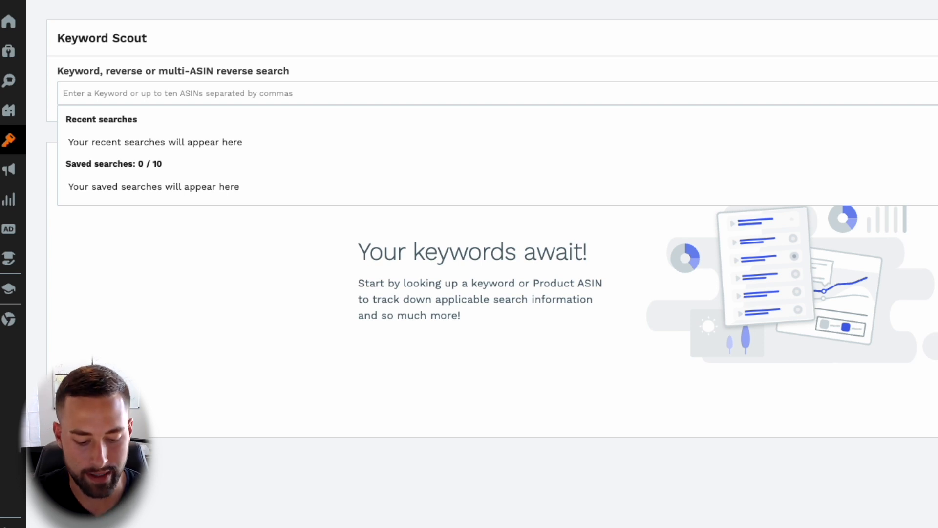
text(golf putting mirrors)
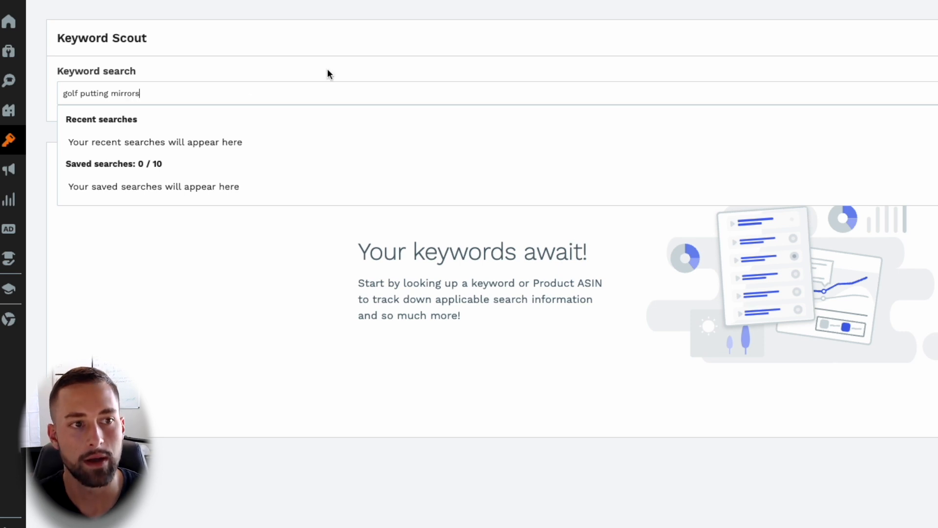
click(753, 21)
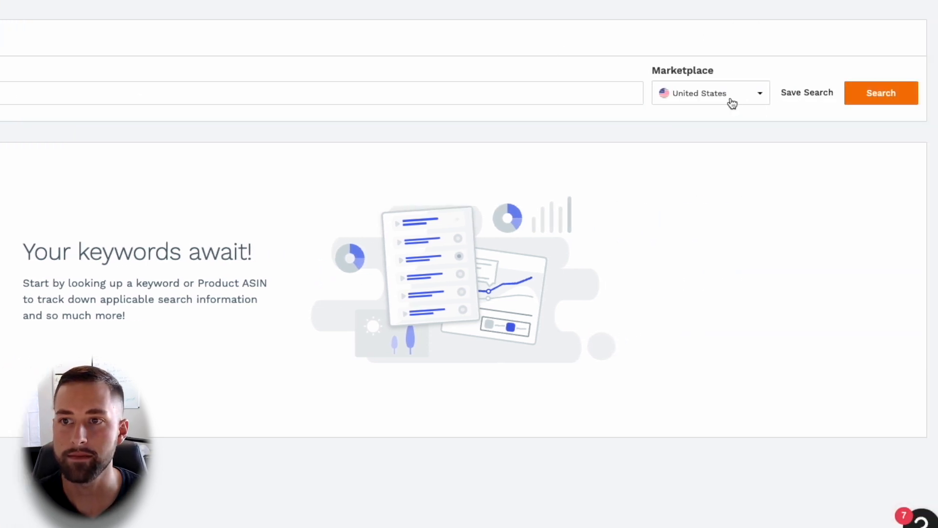
click(875, 101)
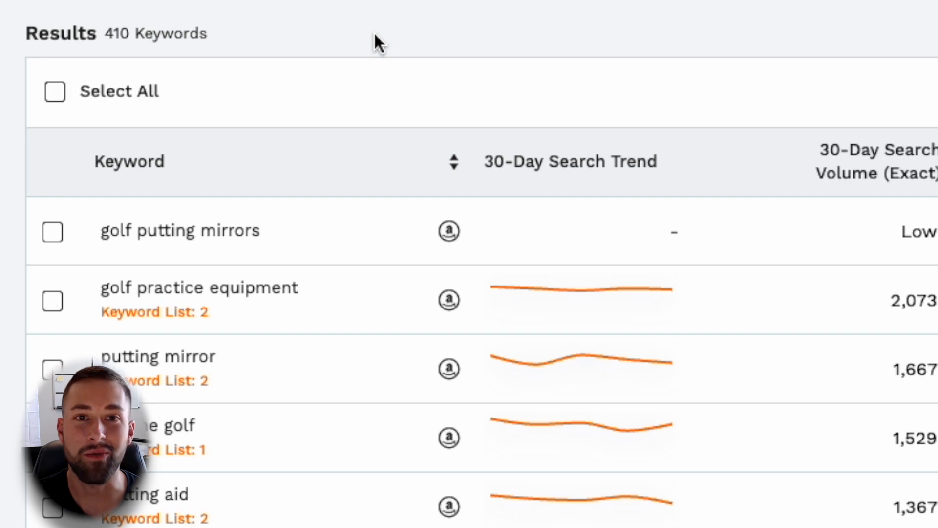
Select the relevant keywords in the search results, including "golf practice equipment" and "putting mirror".
scroll(203, 207, down, 5)
scroll(218, 135, up, 5)
scroll(327, 139, down, 4)
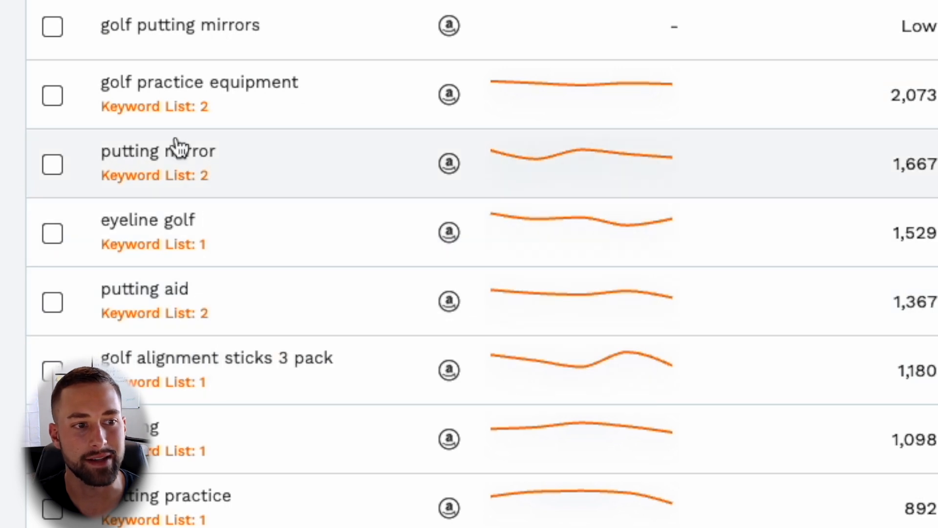
click(54, 102)
click(61, 167)
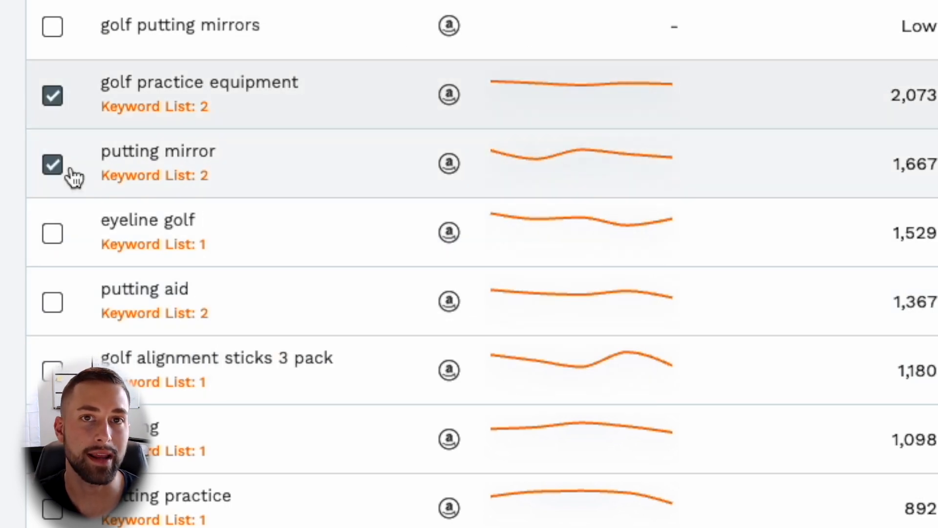
scroll(93, 251, down, 9)
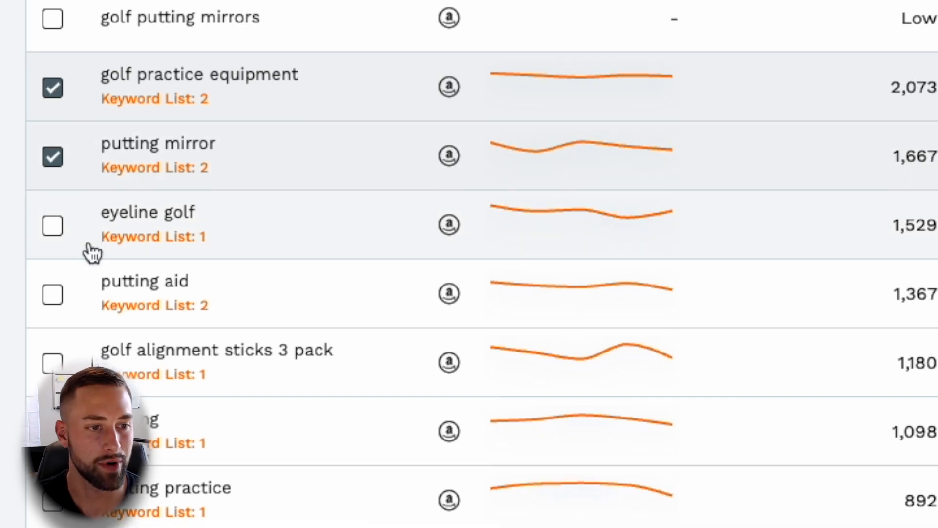
scroll(119, 292, down, 5)
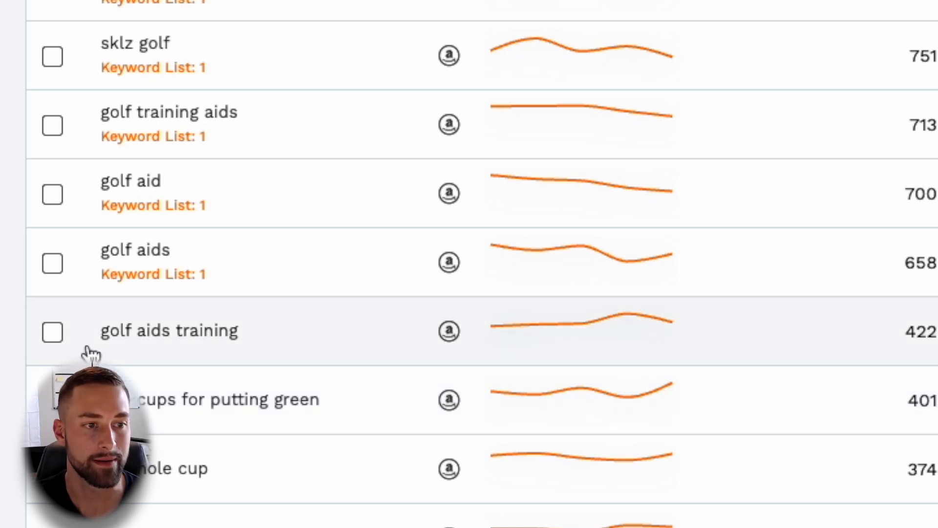
scroll(122, 303, up, 1)
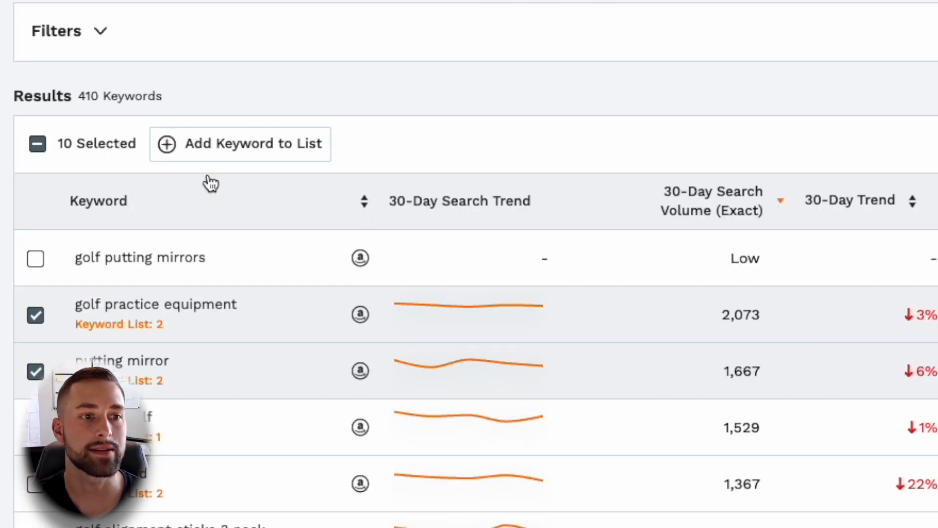
Add the selected keywords to a new keyword list named "Golf Putting Mirror Keywords".
click(208, 155)
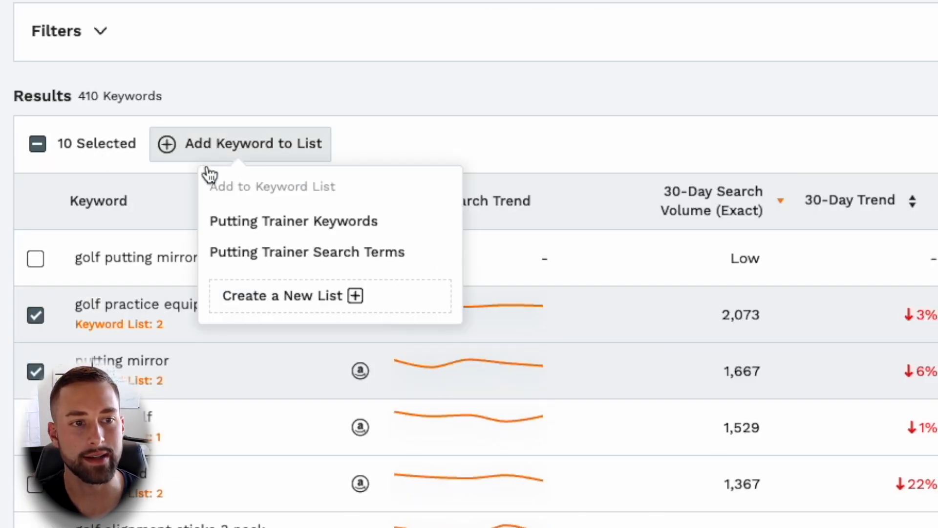
click(293, 300)
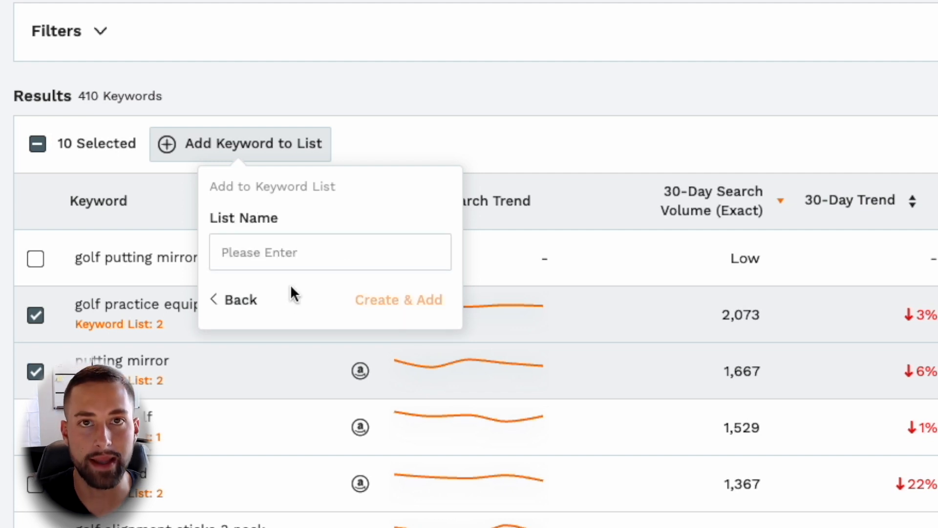
text(Golf Putting Mirror Keywords)
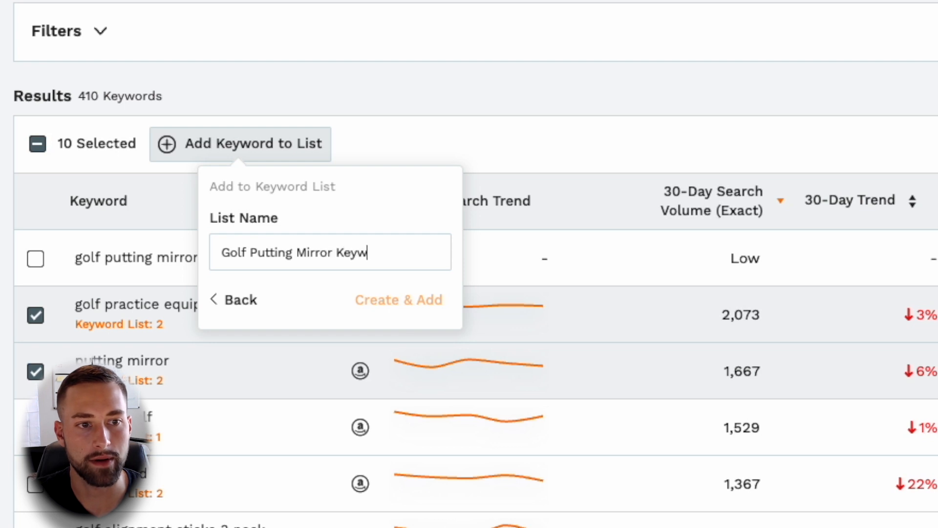
click(379, 308)
Create a new listing in Listing Builder with the Draft a Listing option and proceed to the list options.
mouse_move(63, 182)
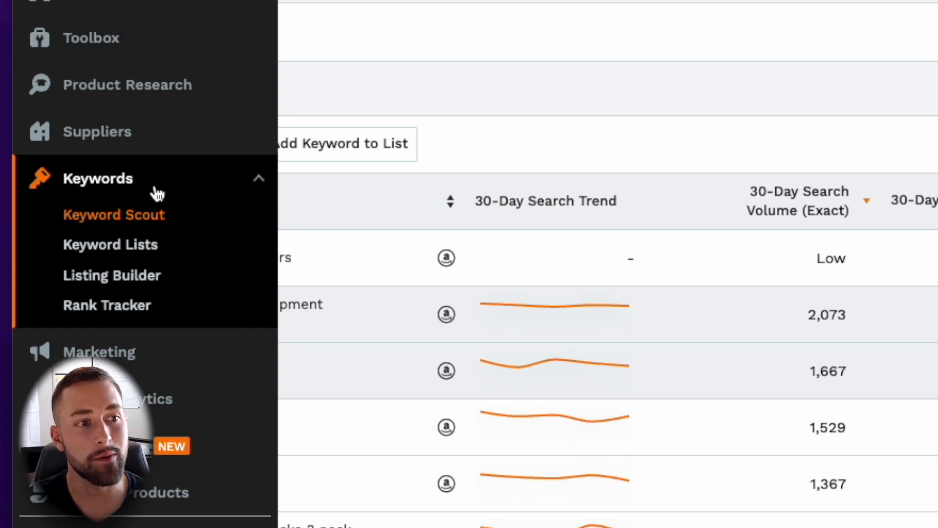
click(138, 282)
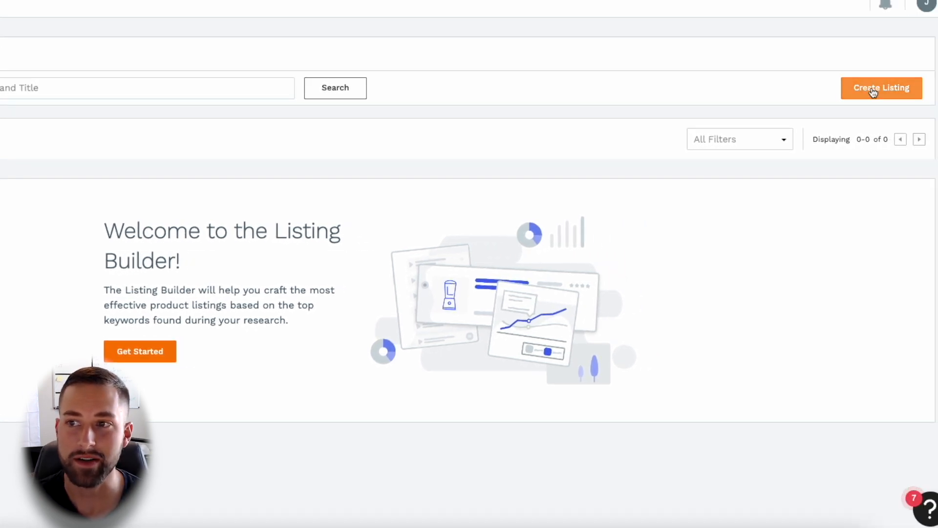
click(886, 89)
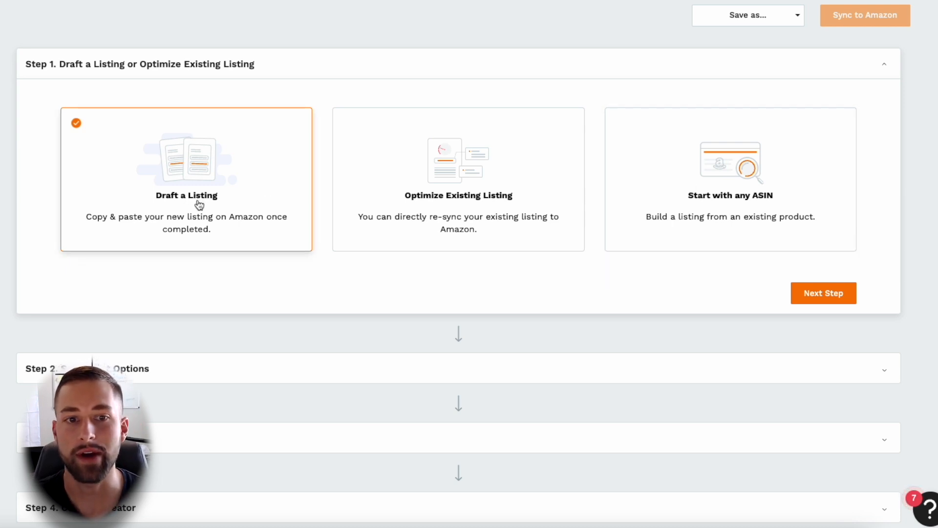
click(836, 297)
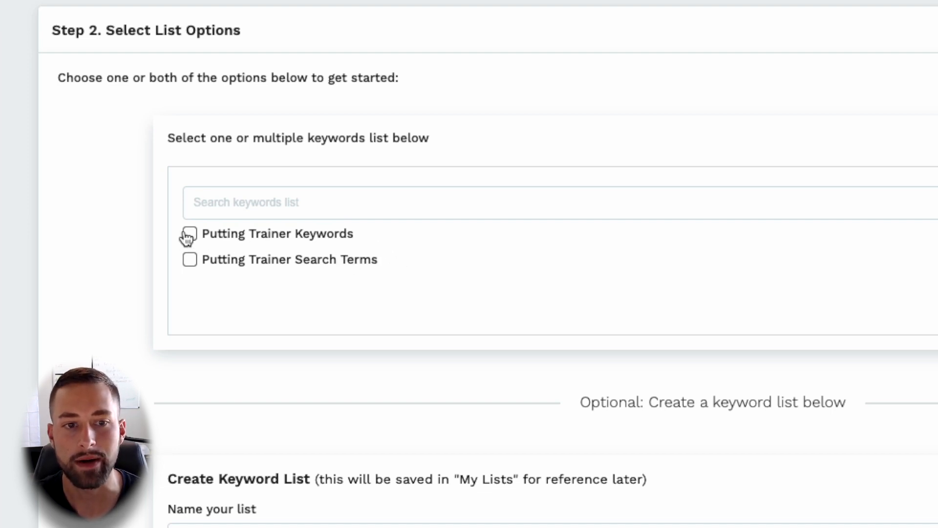
Choose the Putting Trainer Keywords list for the listing, leaving the optional new keyword list empty.
click(288, 237)
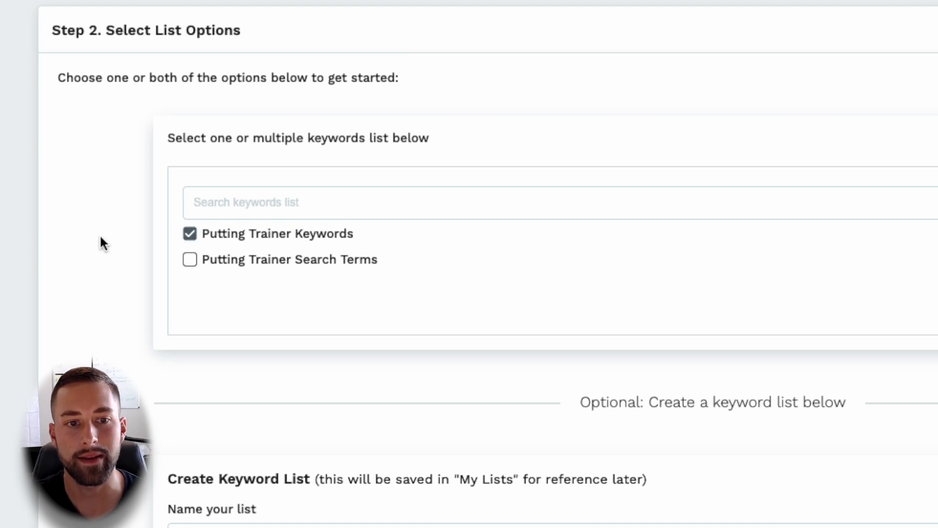
scroll(128, 246, down, 7)
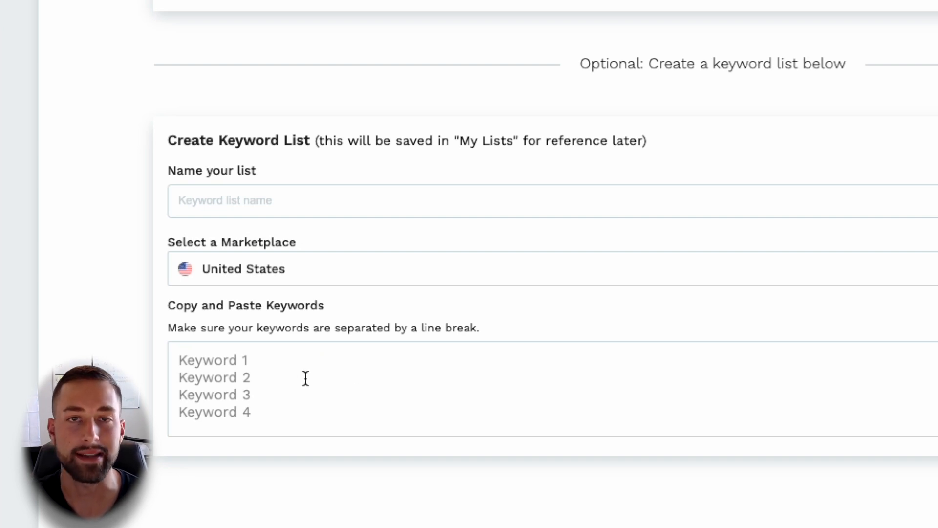
scroll(757, 413, down, 10)
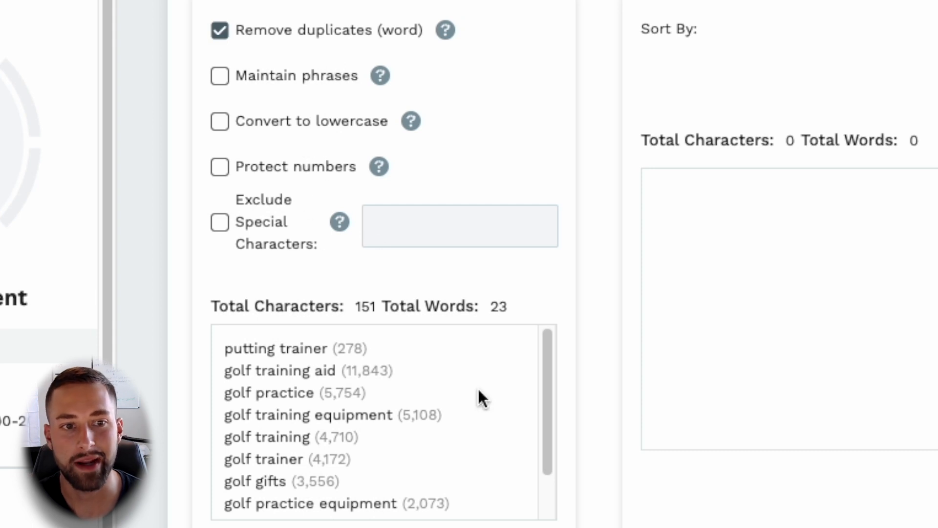
Process the keywords with duplicate words removed and apply the result to the content creator.
scroll(479, 396, down, 3)
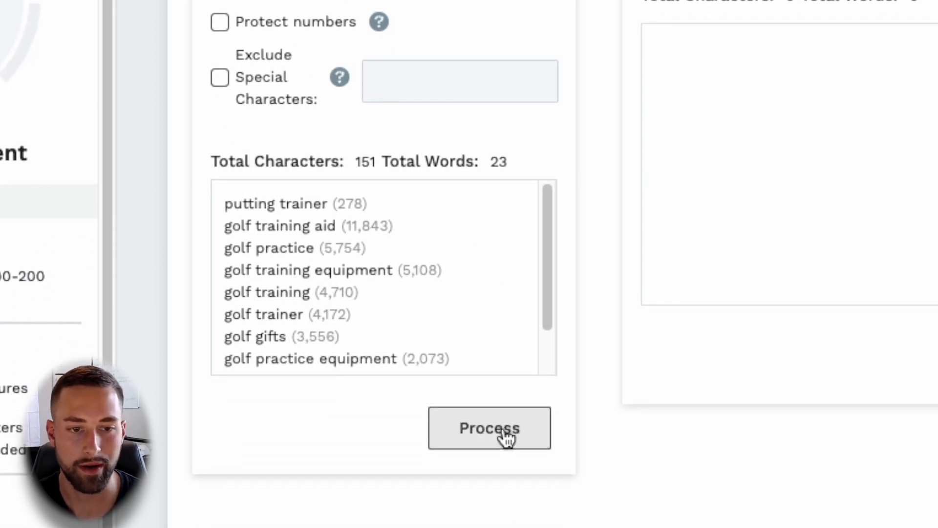
click(508, 439)
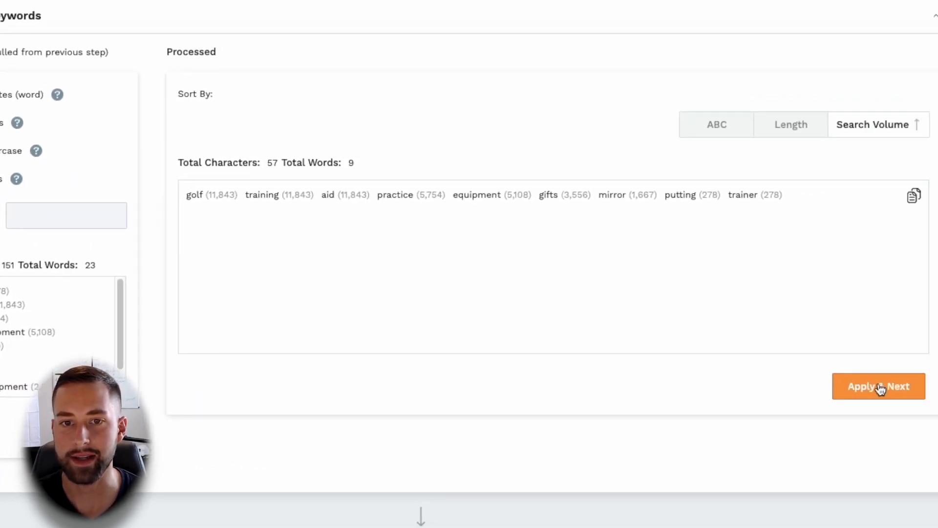
click(890, 386)
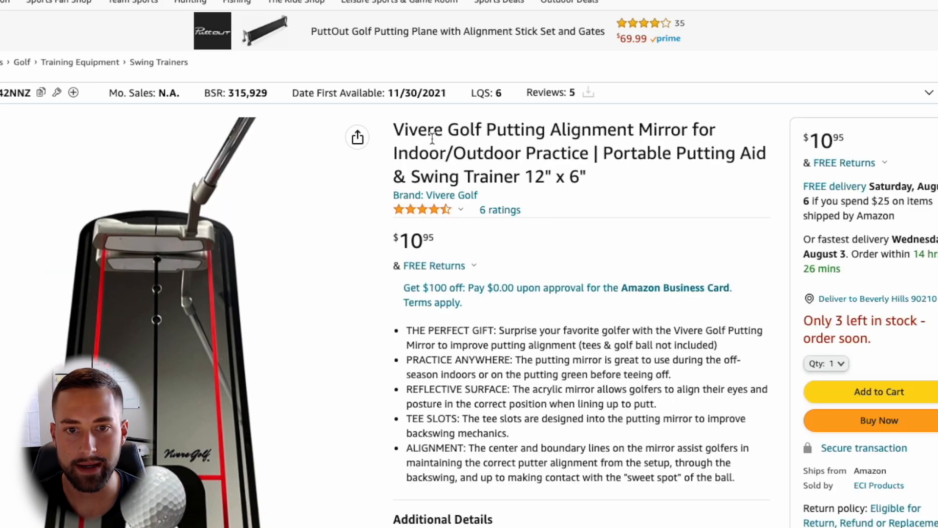
Copy the Vivere golf putting mirror's full product title from its Amazon page into the listing title and check the title length requirement.
drag(587, 177, 393, 130)
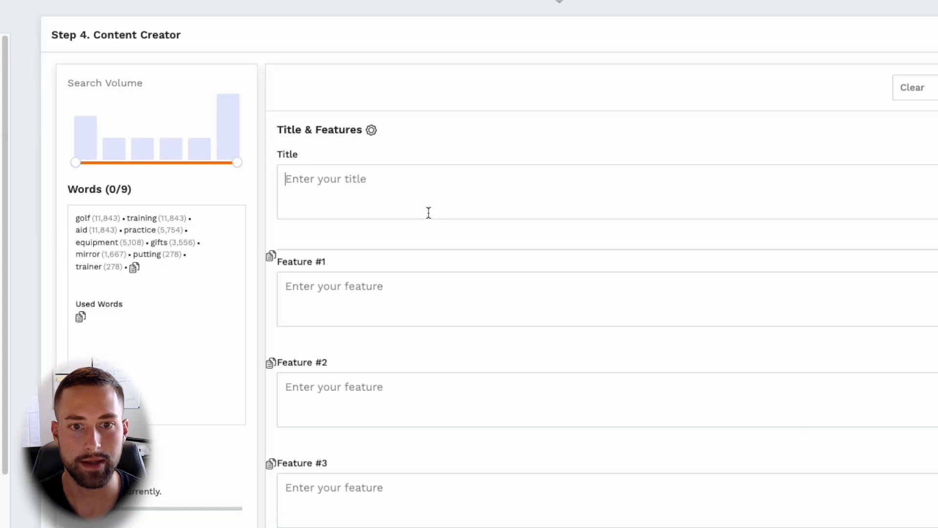
text(Vivere Golf Putting Alignment Mirror for Indoor/Outdoor Practice | Portable Putting Aid & Swing Trainer 12" x 6")
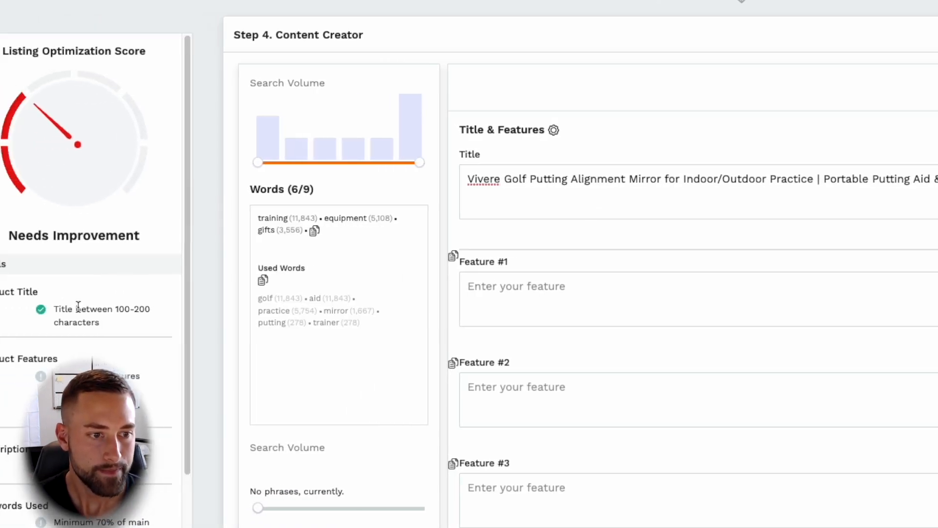
drag(106, 311, 192, 319)
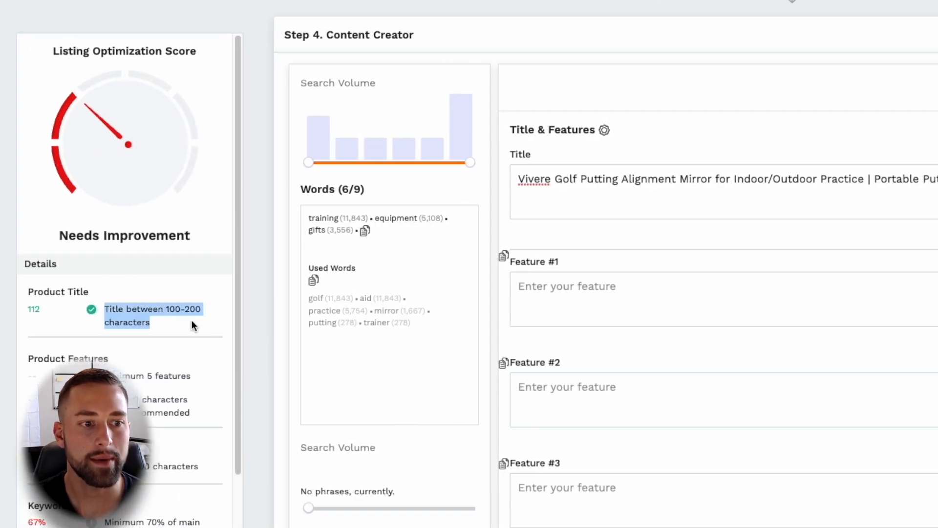
click(166, 321)
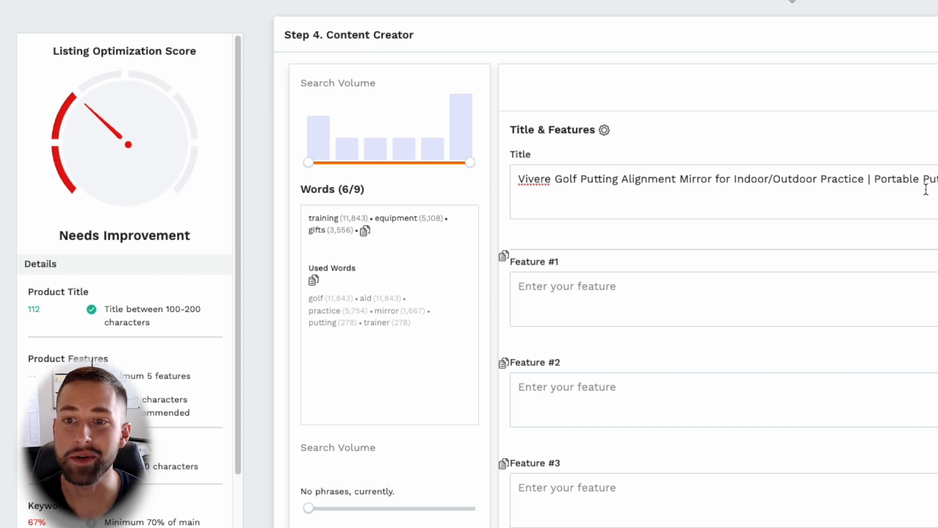
Insert "Use For Training & Gifts" as a separate section of the title, between "Practice |" and "| Portable Putting Aid".
click(594, 184)
text(|)
click(589, 185)
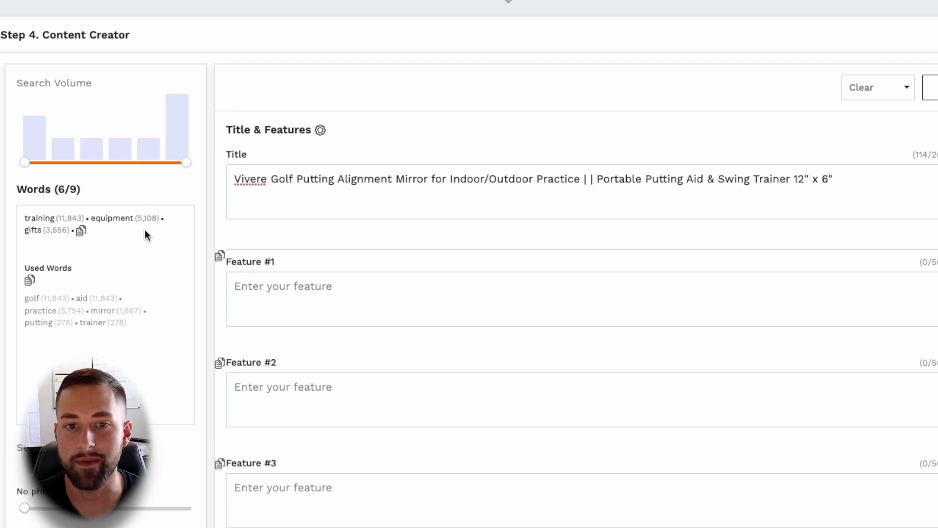
text(Use Fo)
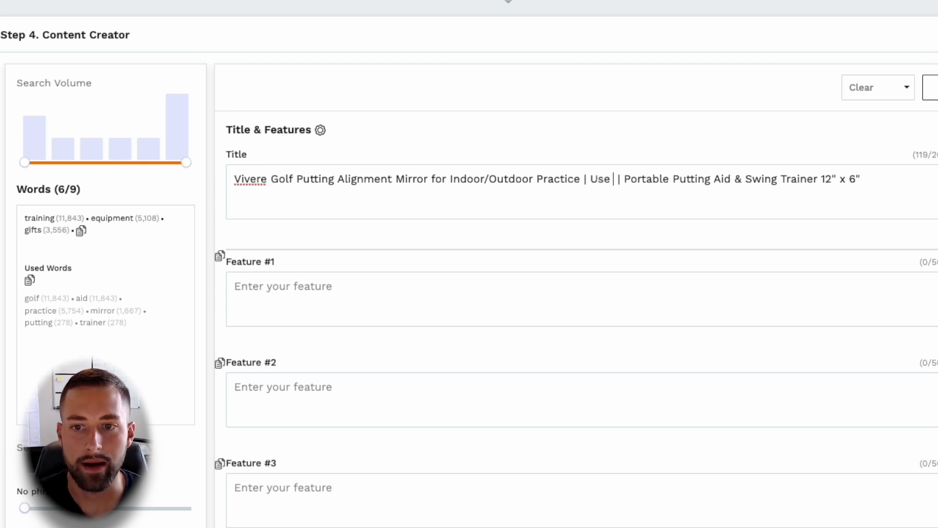
text(r Training &)
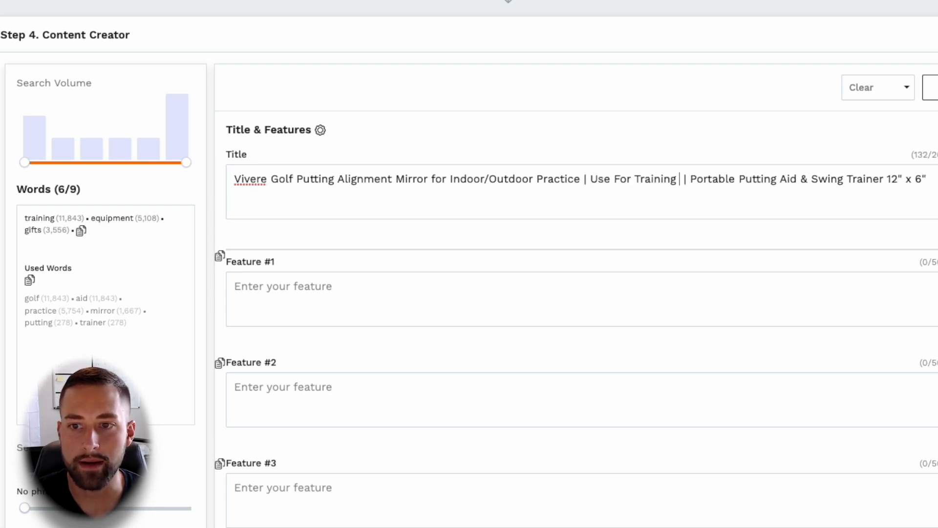
key(BackSpace)
key(BackSpace)
text(or)
key(BackSpace)
key(BackSpace)
key(BackSpace)
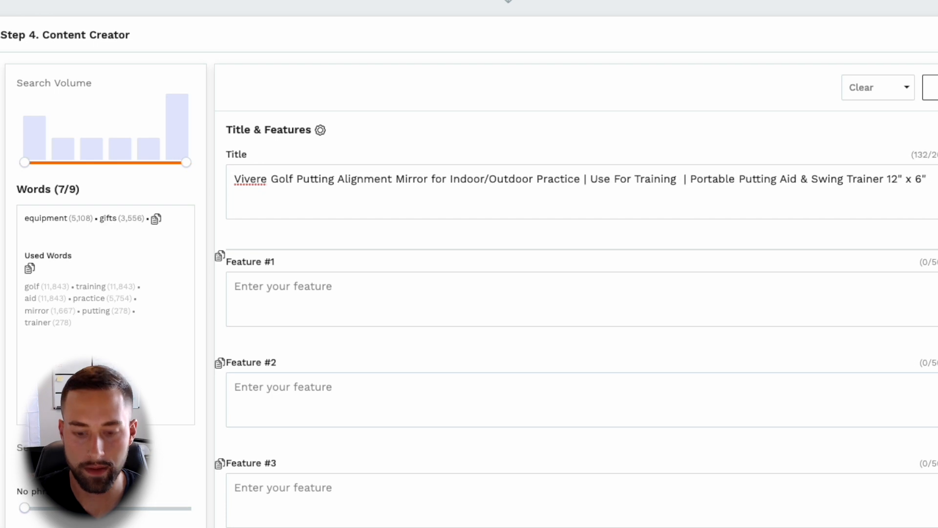
text(& Gifts)
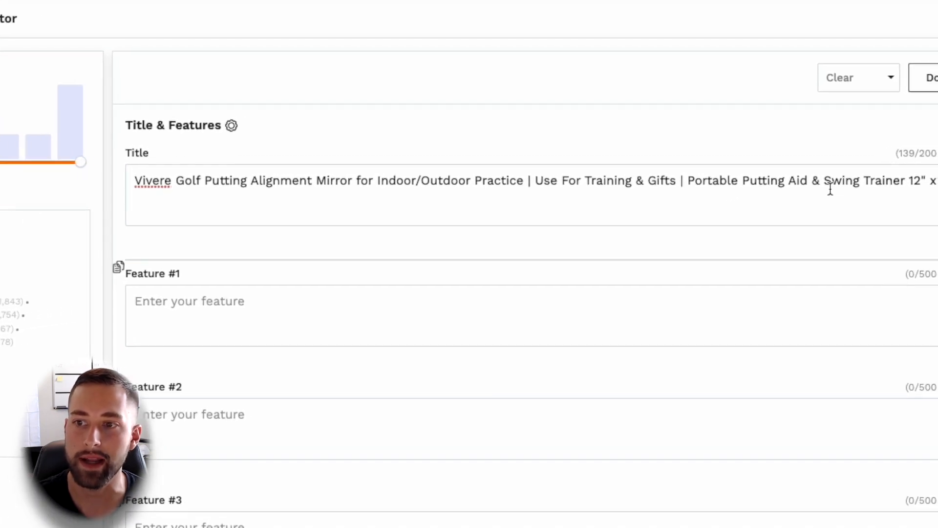
Add the word "Equipment" after "Swing Trainer" and before the dimensions in the title.
click(841, 189)
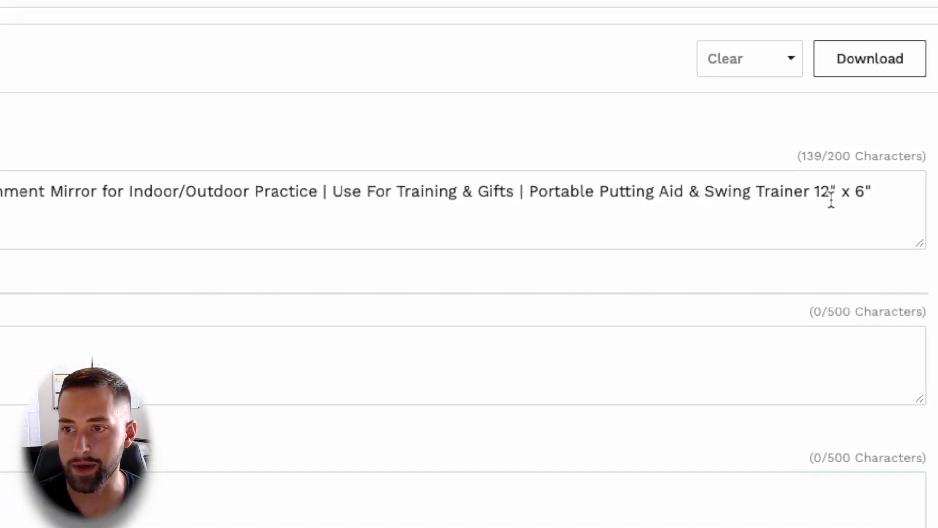
key(BackSpace)
text(Equipment)
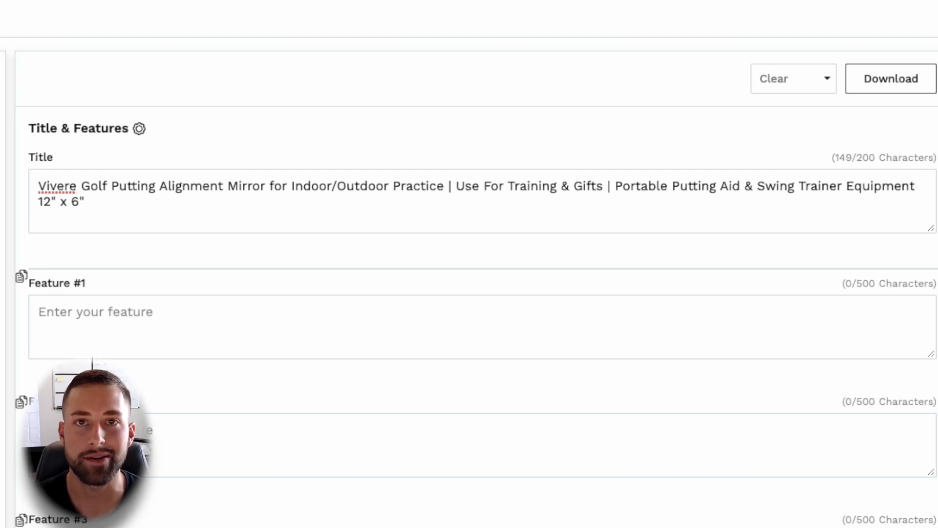
drag(456, 186, 605, 190)
click(612, 205)
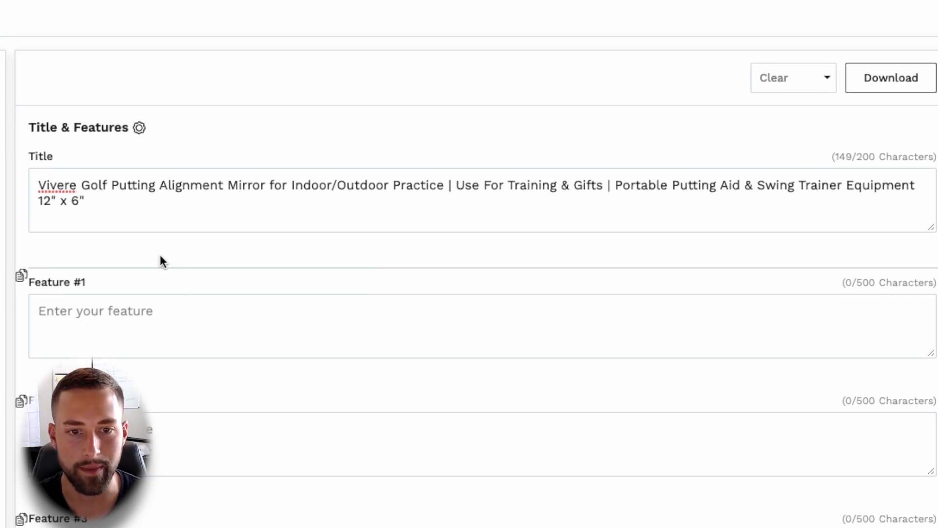
Append the sentence "This golf putting aid will assist you in controlling your backswing." to the Feature #4 tee slots text.
scroll(159, 259, down, 5)
scroll(153, 235, up, 1)
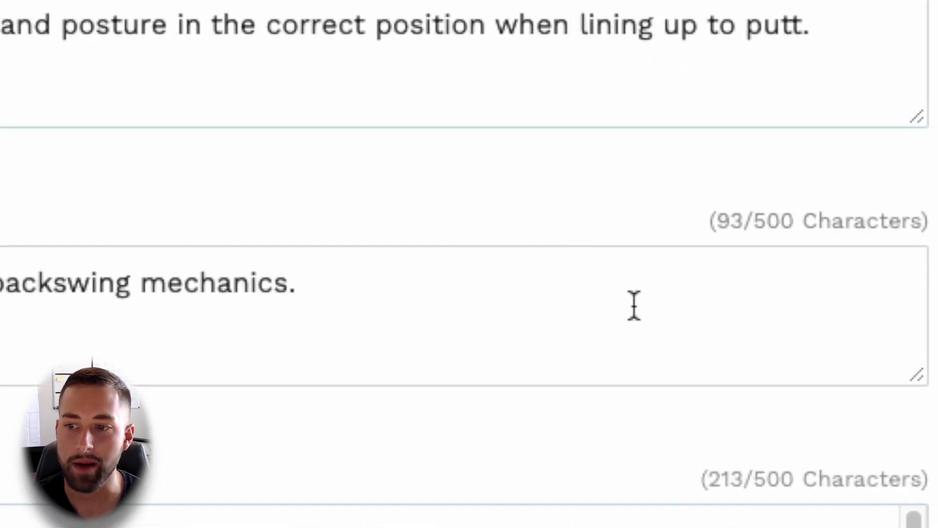
drag(816, 309, 795, 308)
click(597, 356)
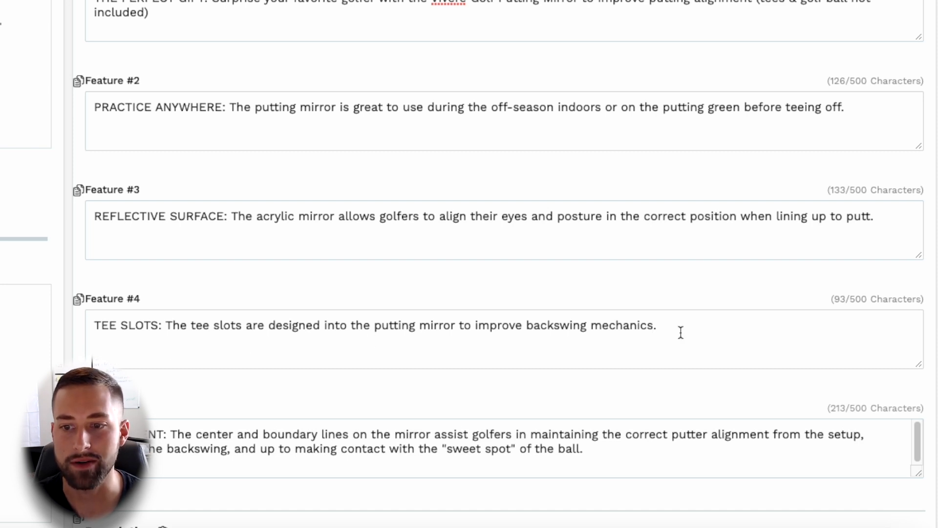
text(This golf putting aid will assist you in controlling your backswing.)
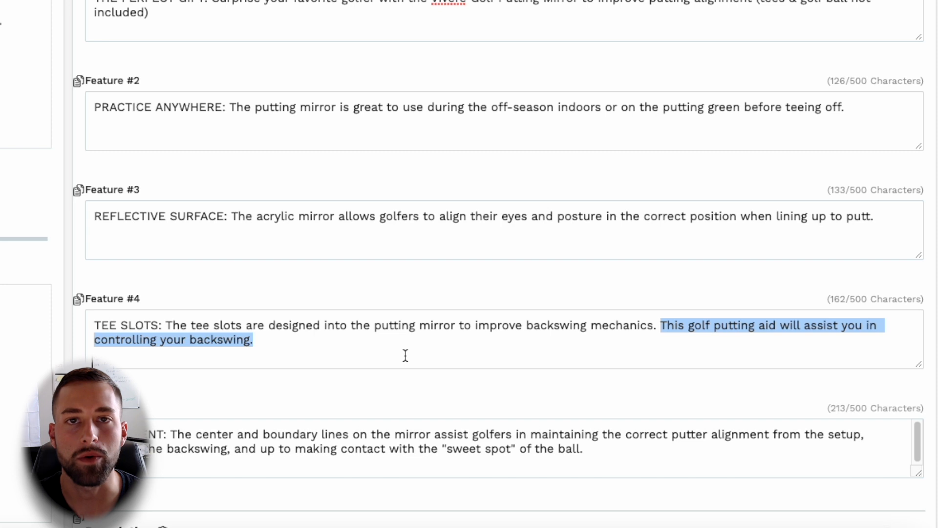
Review the keyword phrase "golf putting aid" in Feature #4 and the product features requirements in the optimization score details.
click(688, 326)
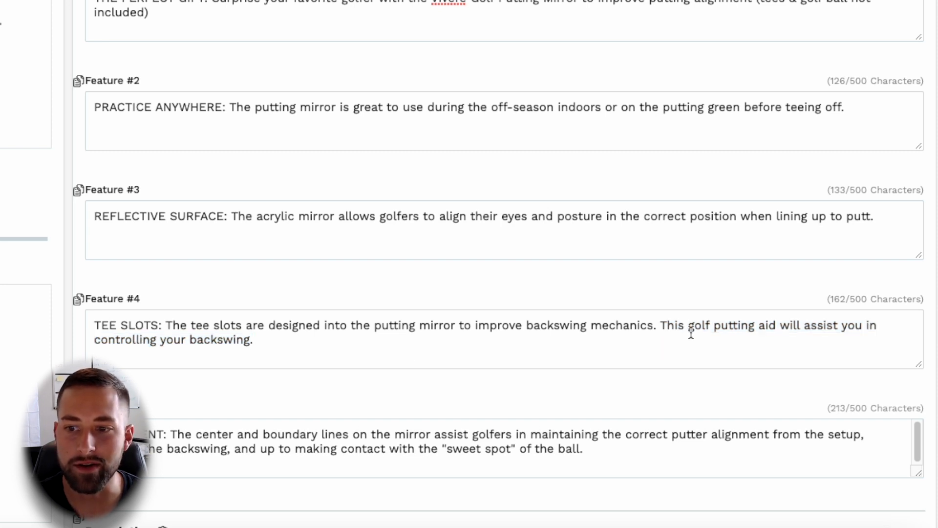
drag(688, 325, 777, 328)
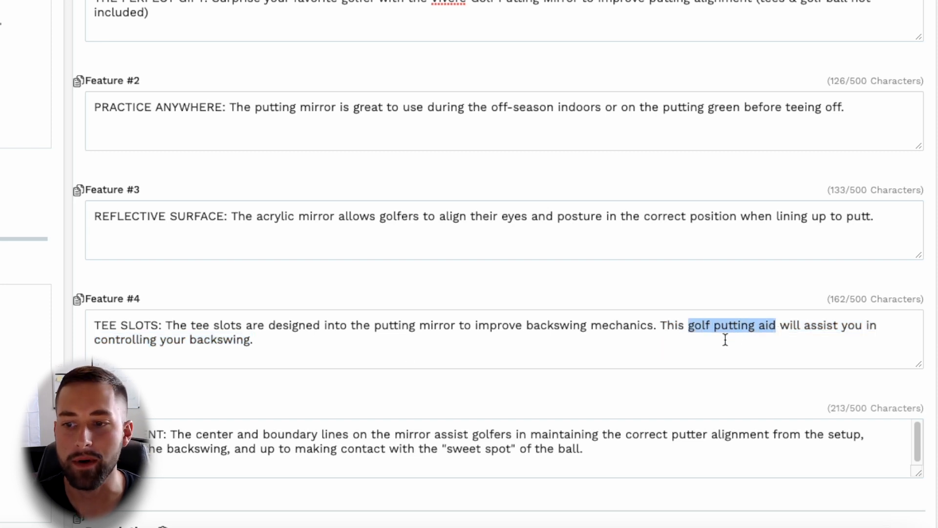
click(690, 350)
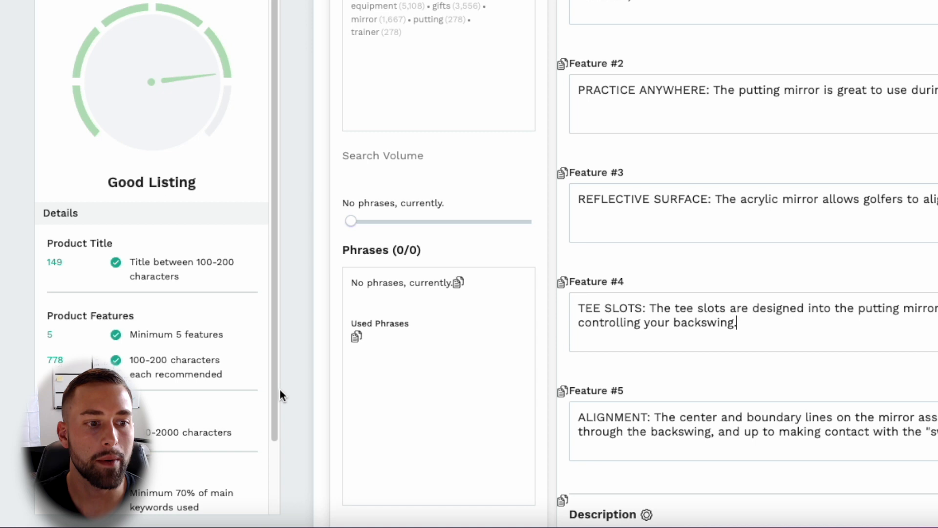
triple_click(170, 334)
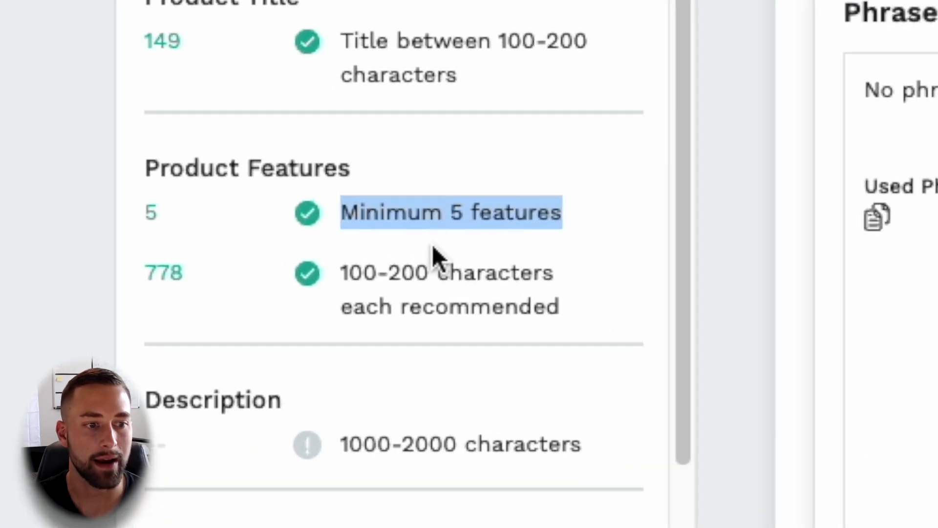
triple_click(427, 270)
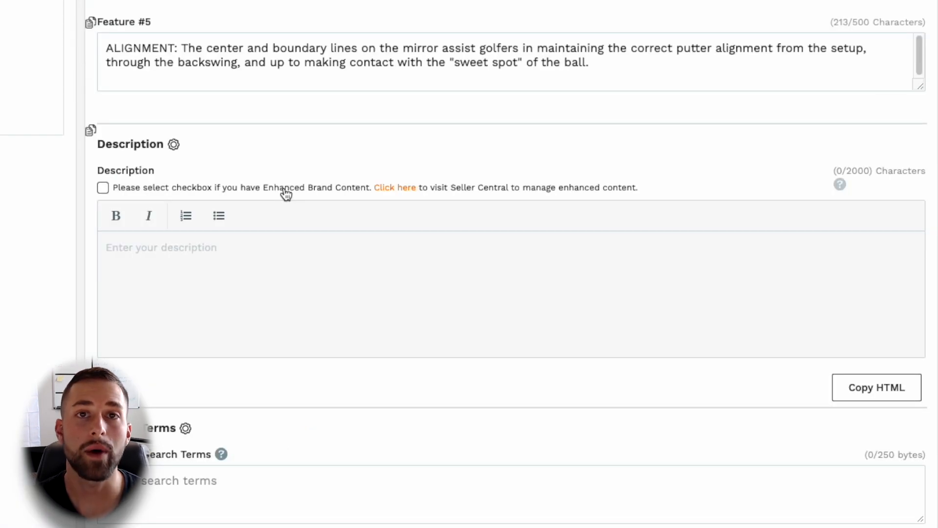
Mark the description as having Enhanced Brand Content, leaving the description text empty.
click(321, 298)
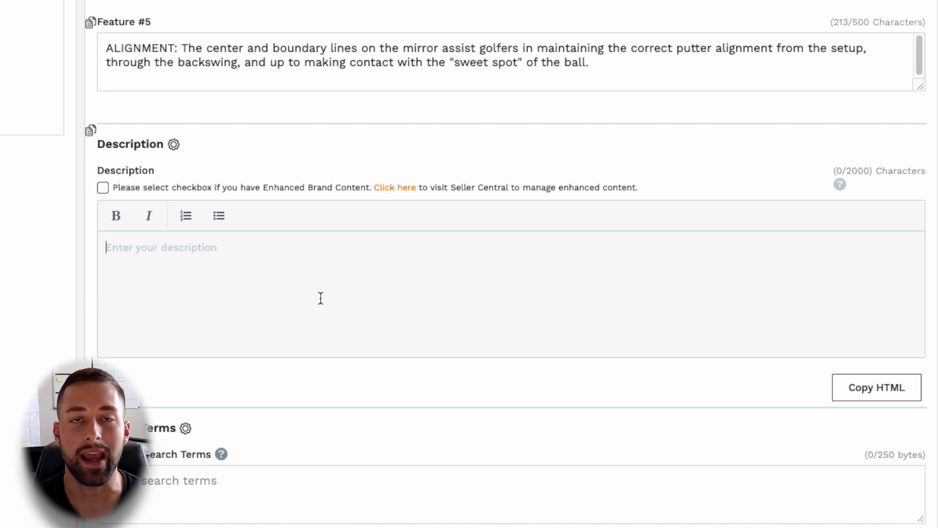
click(309, 284)
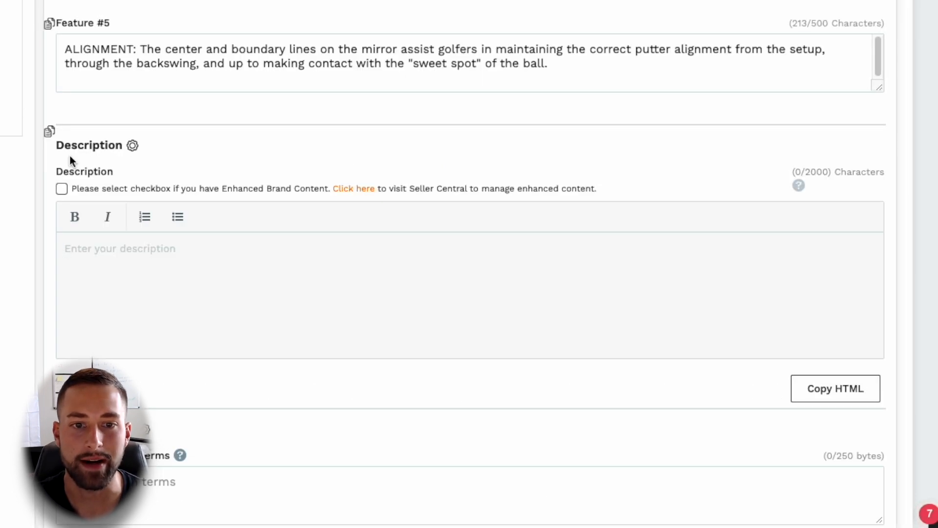
click(62, 191)
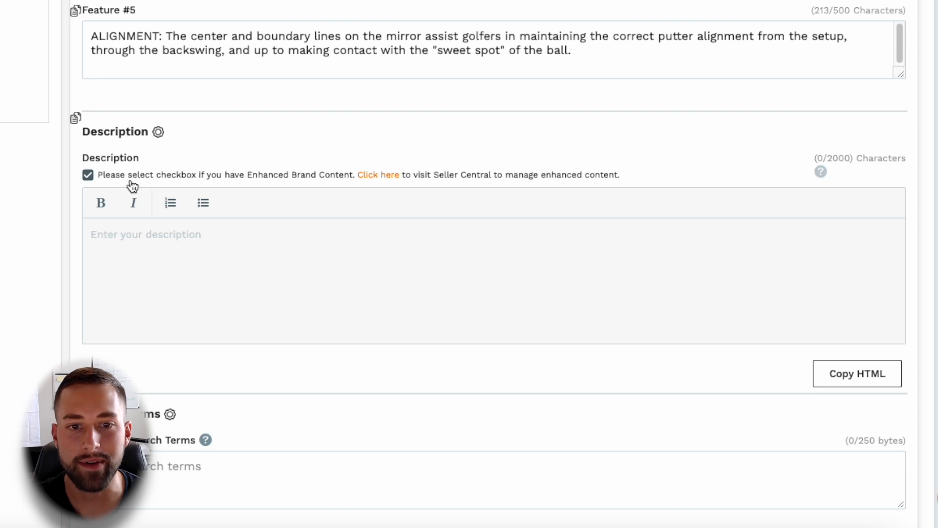
click(131, 182)
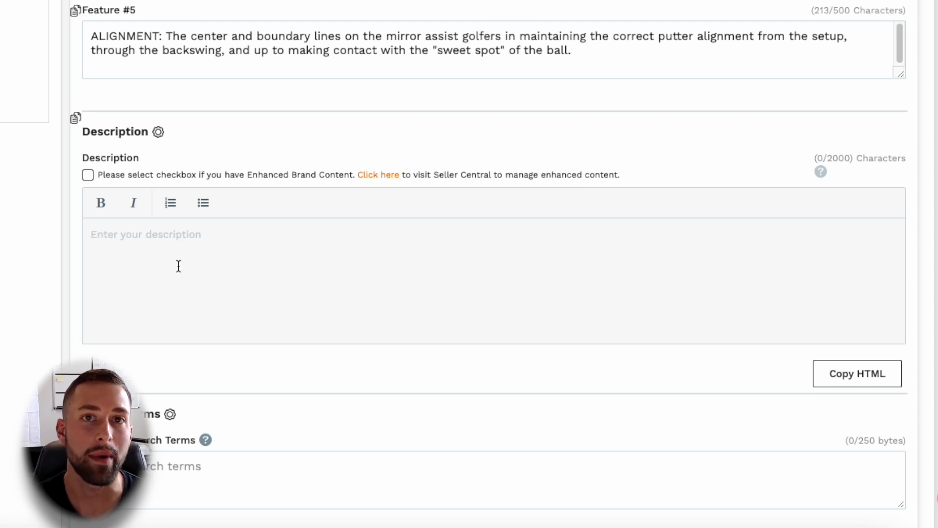
click(140, 182)
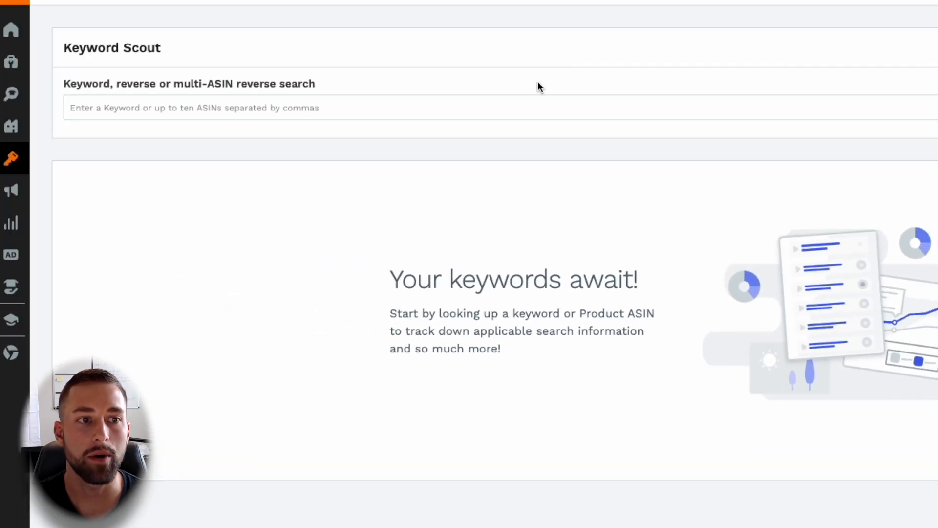
Run the recent search "golf putting mirrors" in Keyword Scout and check how many keywords it returns.
mouse_move(27, 163)
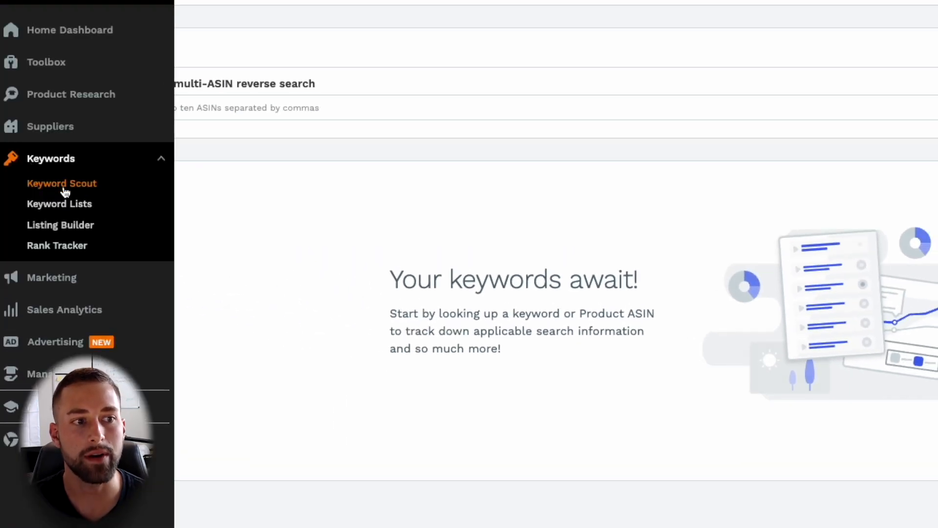
click(245, 104)
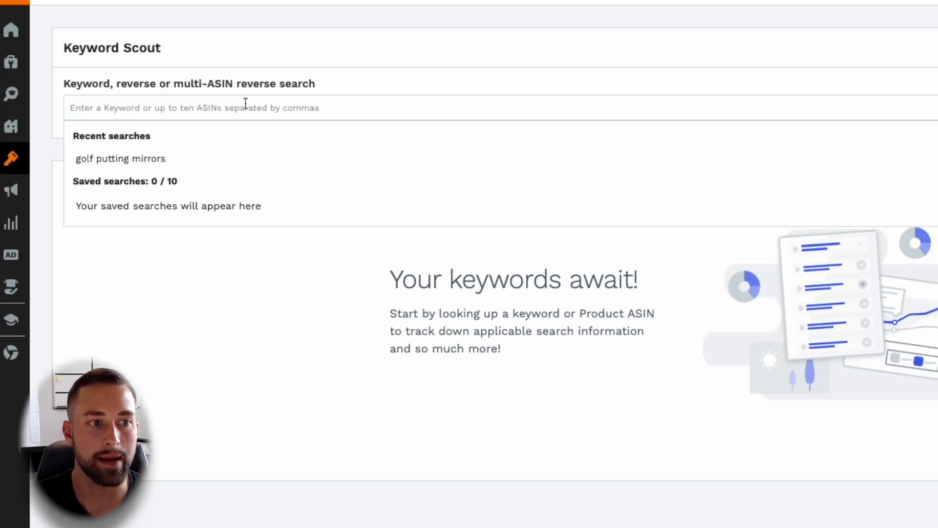
click(209, 161)
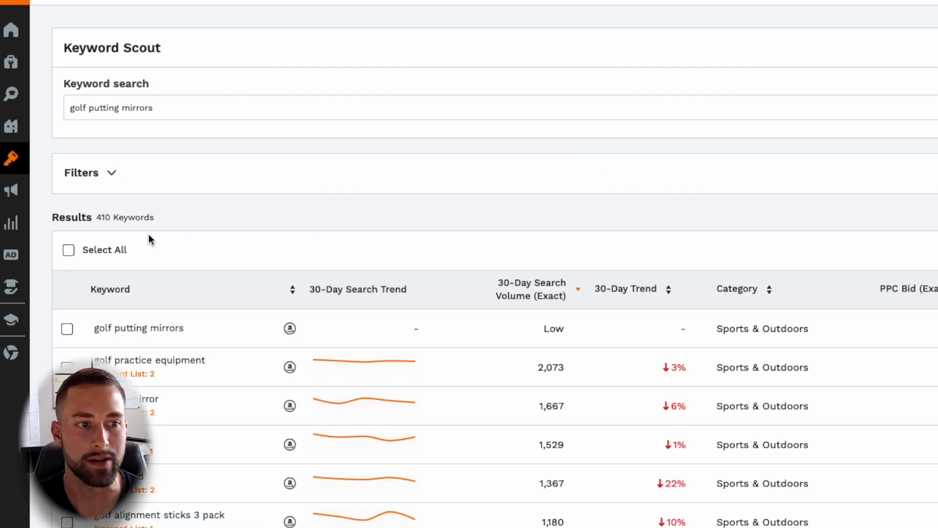
drag(166, 221, 53, 223)
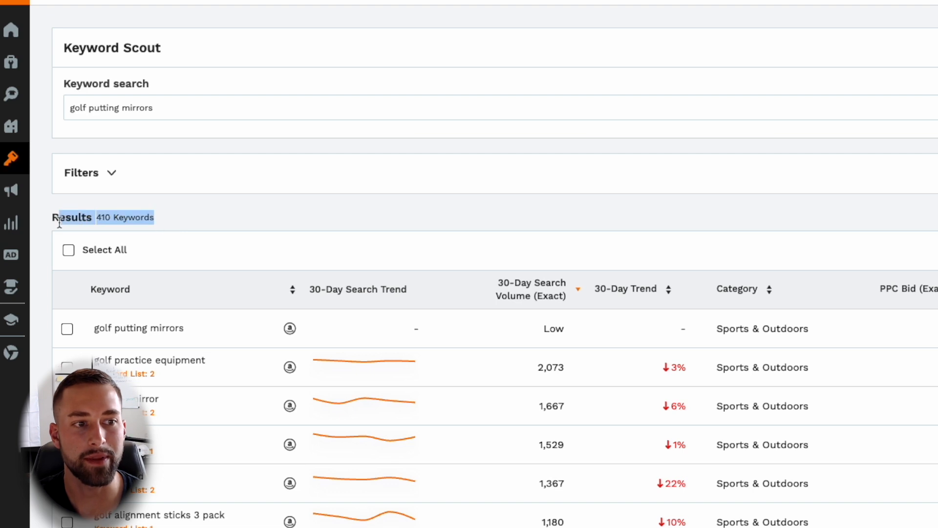
click(182, 222)
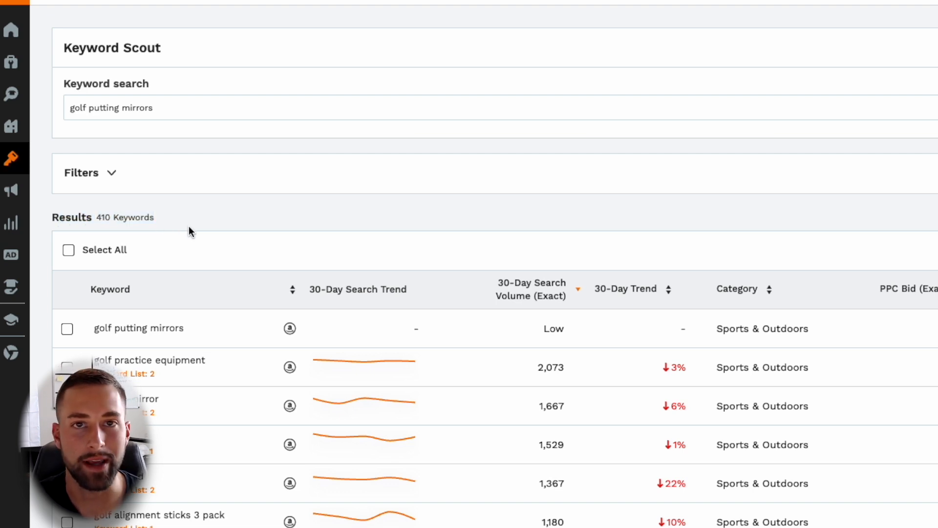
Select all keyword results, download them as a CSV export and open the file as a spreadsheet.
click(70, 251)
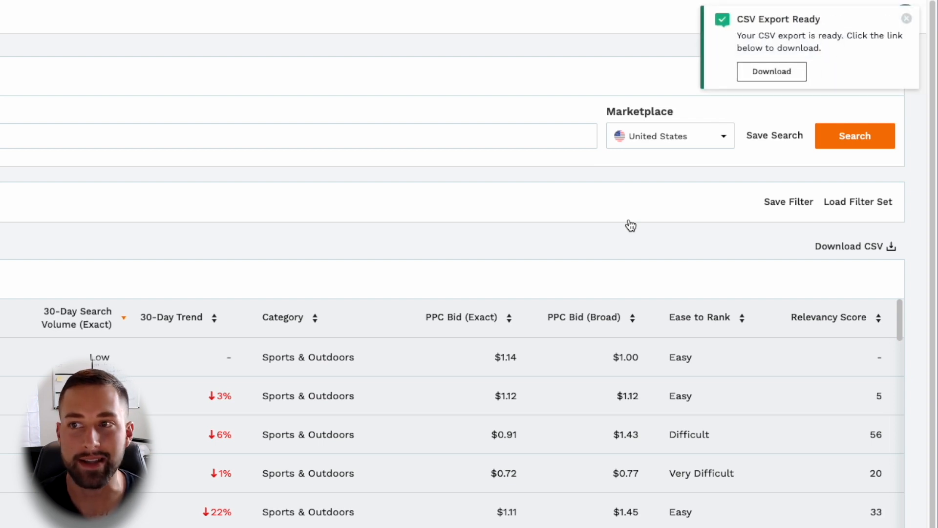
click(771, 73)
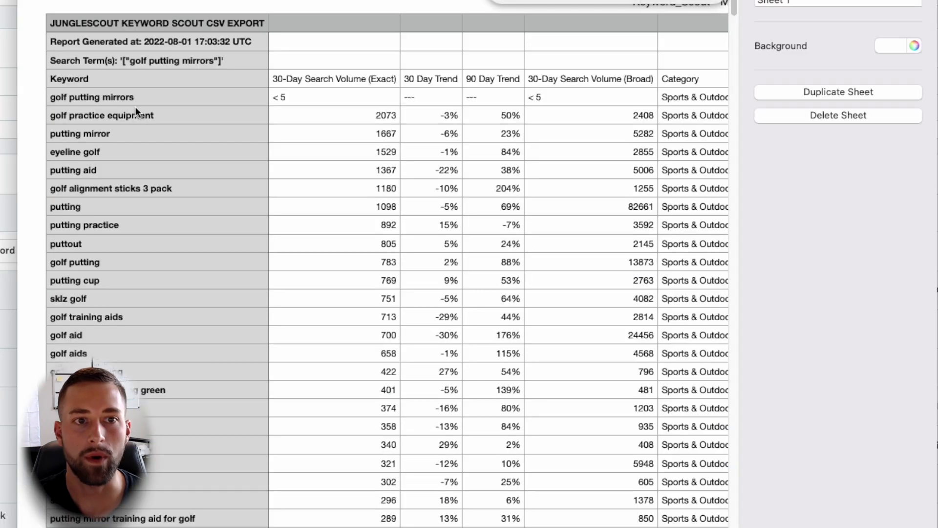
Copy the keywords from "golf practice equipment" through "perfect practice putting mirror" in row 100 of the exported spreadsheet.
click(129, 99)
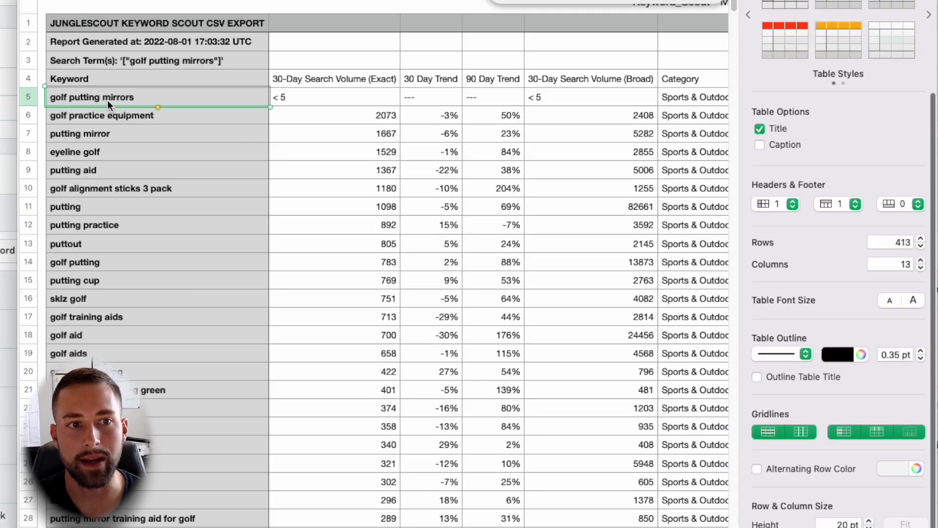
drag(140, 103, 191, 373)
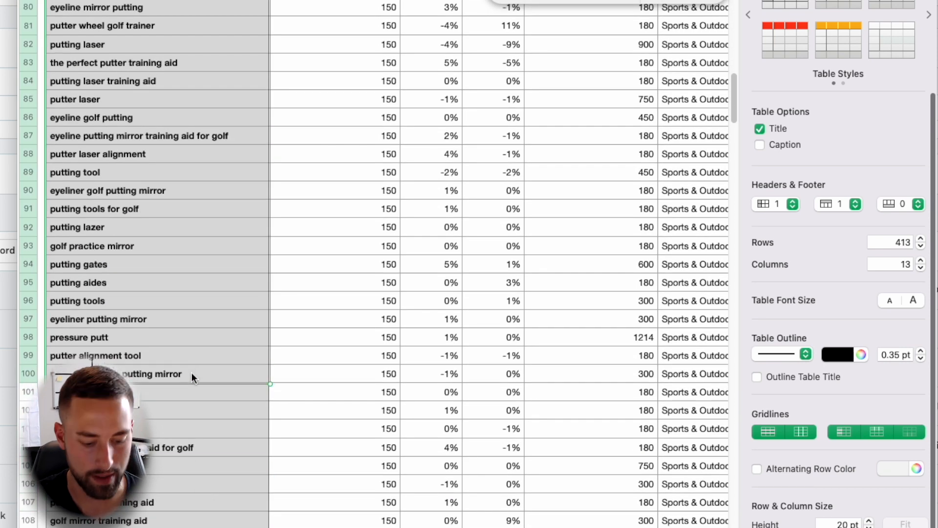
right_click(205, 256)
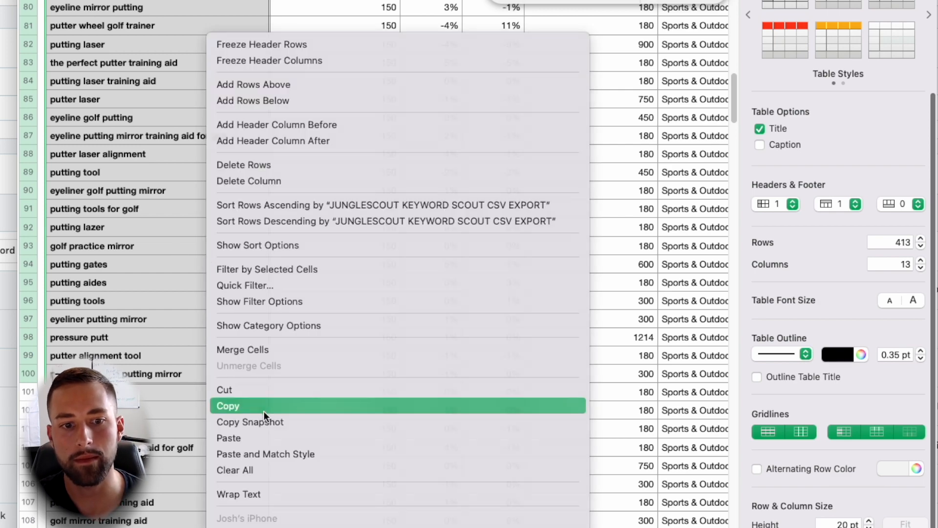
click(262, 412)
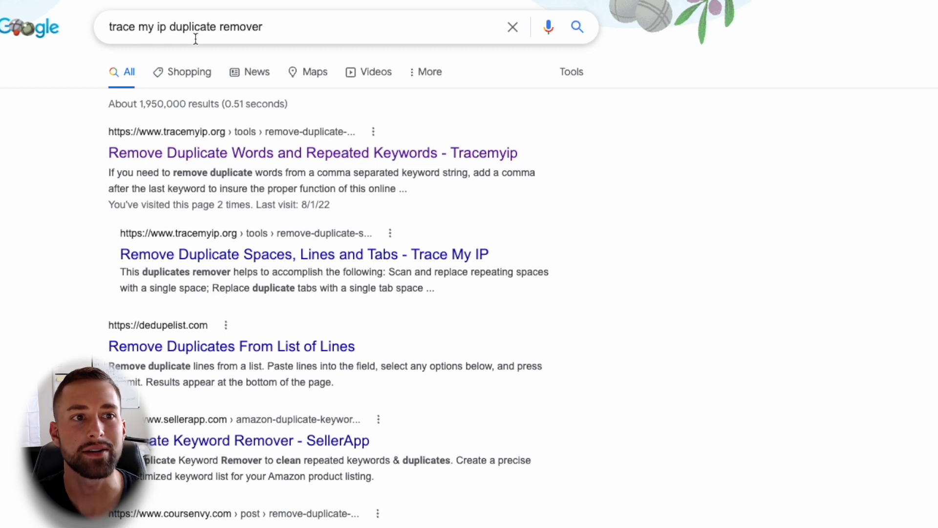
Open Tracemyip's Remove Duplicate Words and Repeated Keywords tool from the search results and replace its sample text with the copied keywords.
click(297, 154)
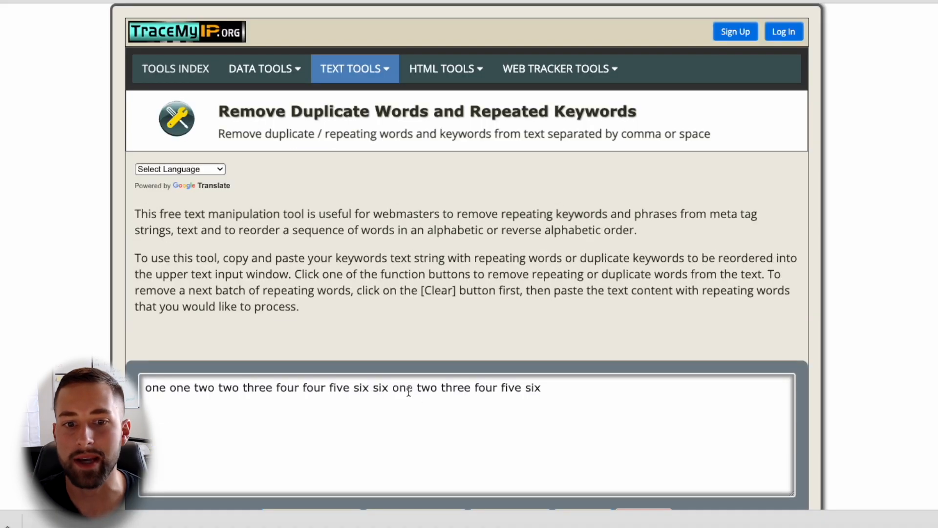
scroll(253, 274, down, 3)
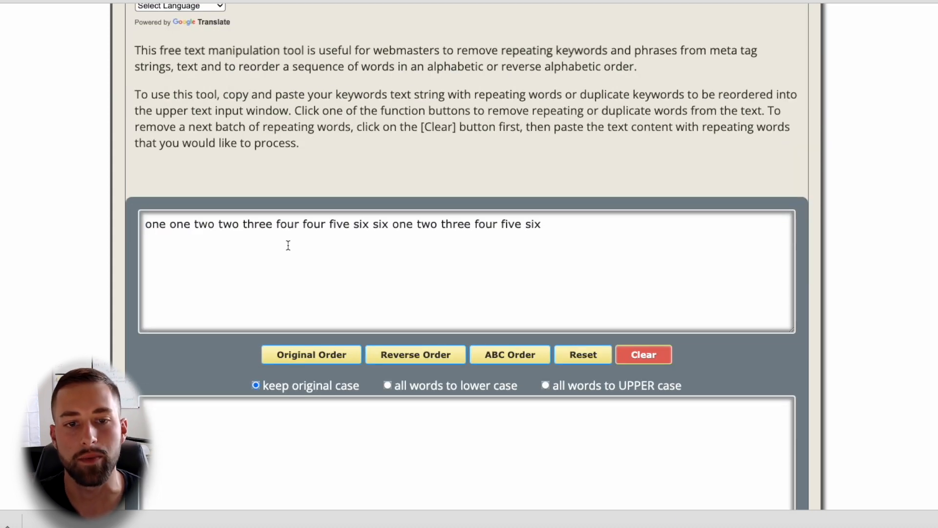
triple_click(289, 245)
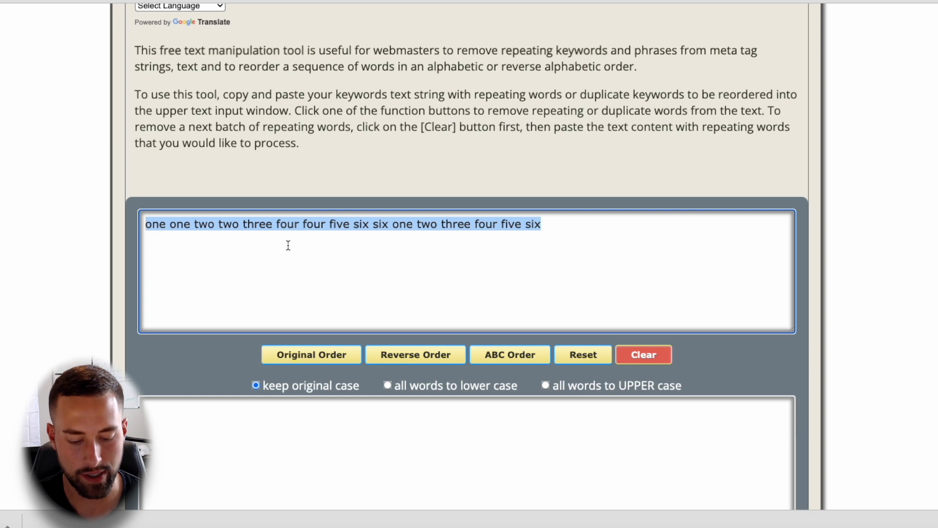
key(ctrl+v)
scroll(312, 274, up, 15)
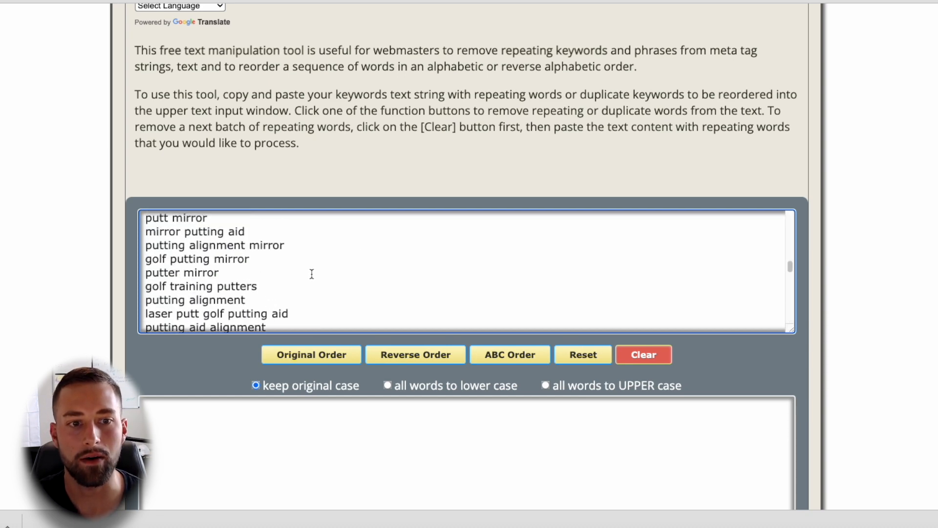
Remove the duplicate words in original order, keeping the original case, and copy the deduplicated keyword text to the clipboard.
scroll(90, 220, down, 5)
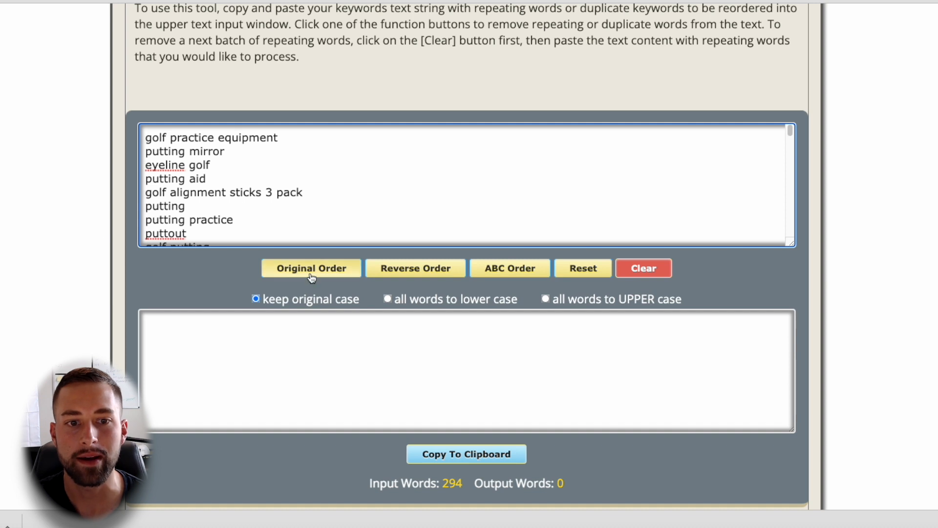
click(312, 269)
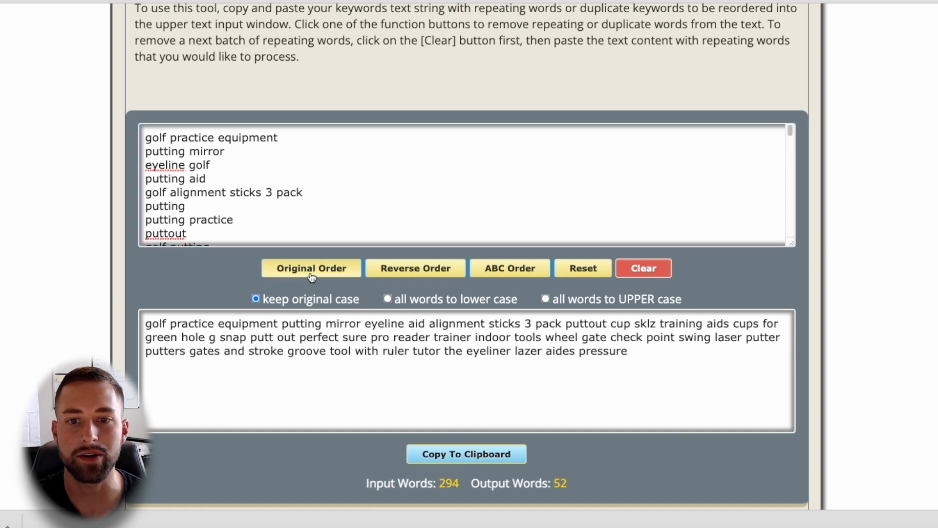
scroll(316, 322, down, 1)
drag(680, 325, 124, 290)
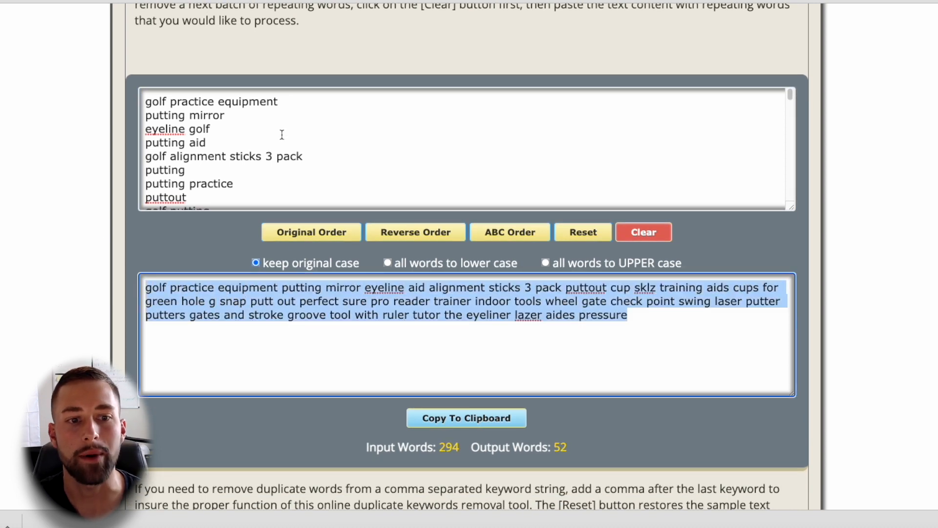
click(490, 416)
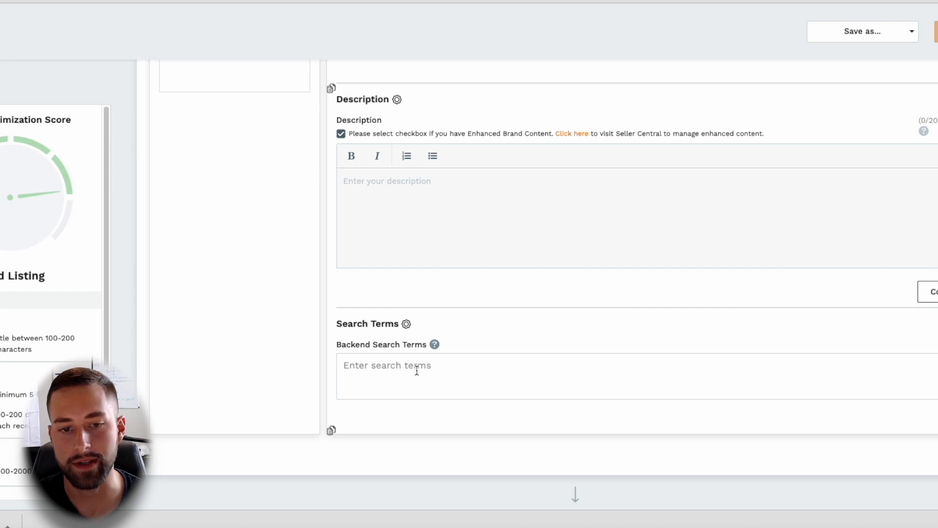
Paste the keyword list into the listing's Backend Search Terms and delete keywords from its end to reduce it toward the 250-byte limit.
key(ctrl+v)
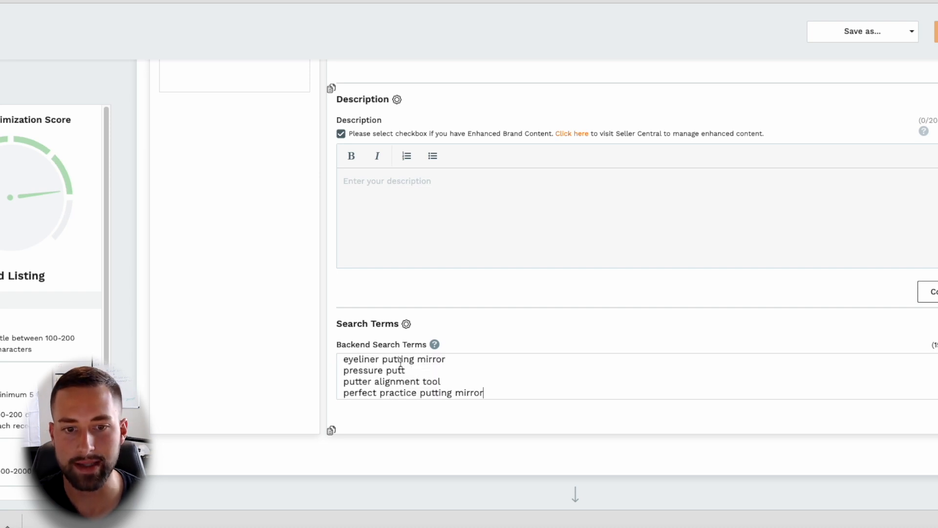
scroll(455, 339, down, 2)
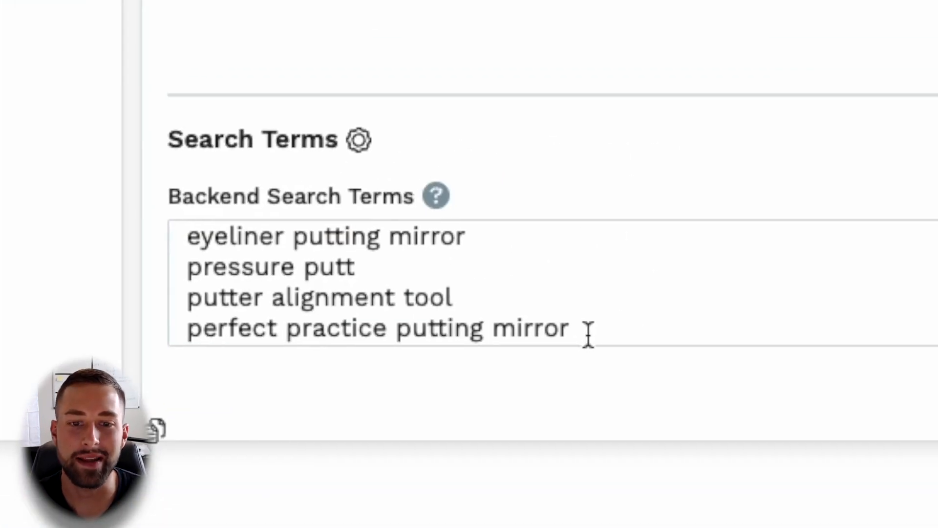
scroll(588, 334, down, 1)
drag(588, 323, 109, 325)
scroll(164, 295, up, 5)
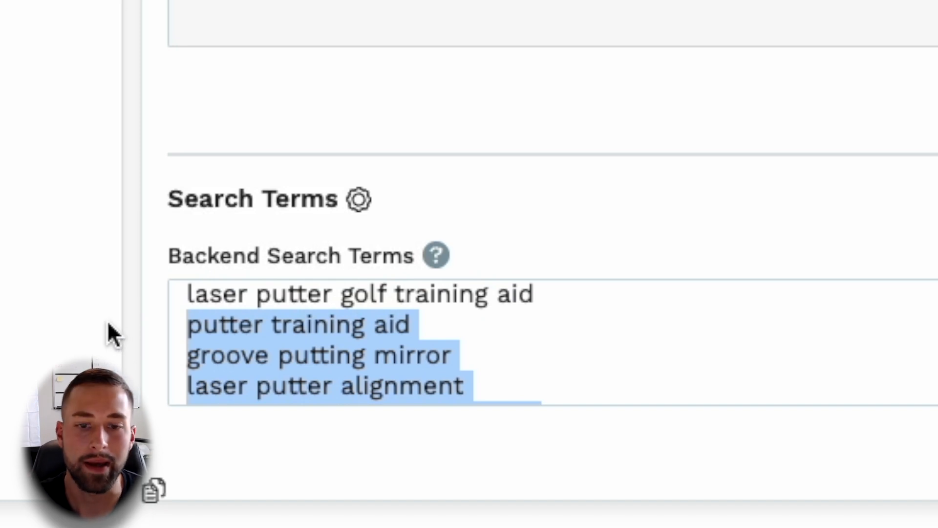
key(BackSpace)
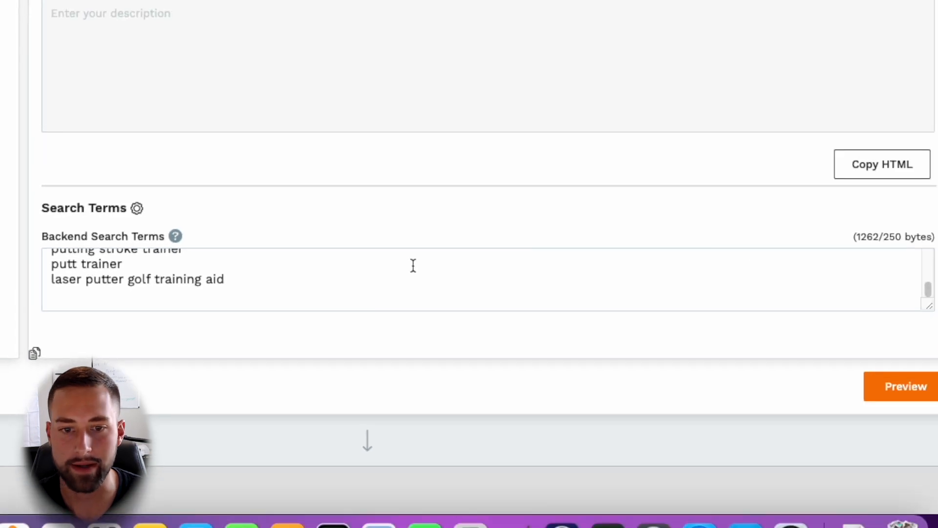
drag(254, 293, 31, 262)
key(BackSpace)
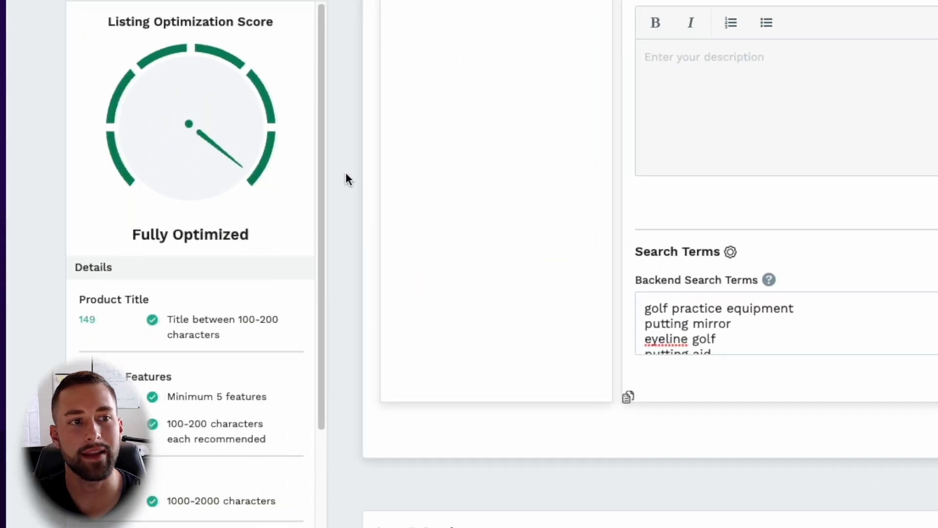
Examine the Step 5 listing preview, including the product title and the feature bullets.
scroll(733, 333, down, 5)
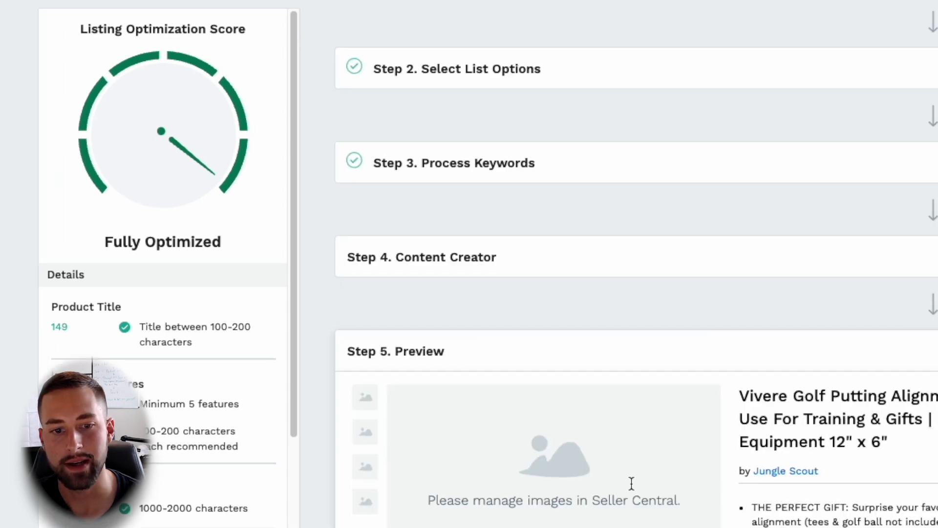
scroll(494, 411, down, 1)
scroll(485, 406, down, 5)
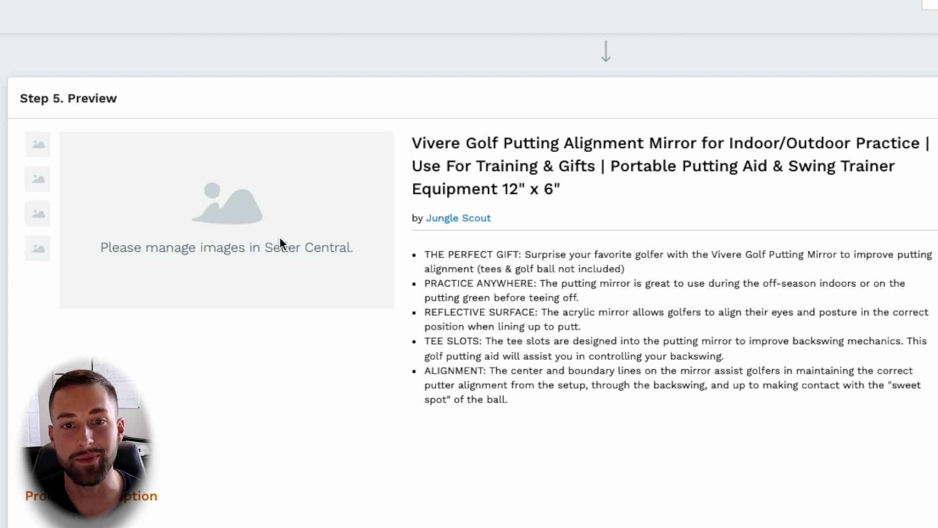
drag(531, 409, 430, 268)
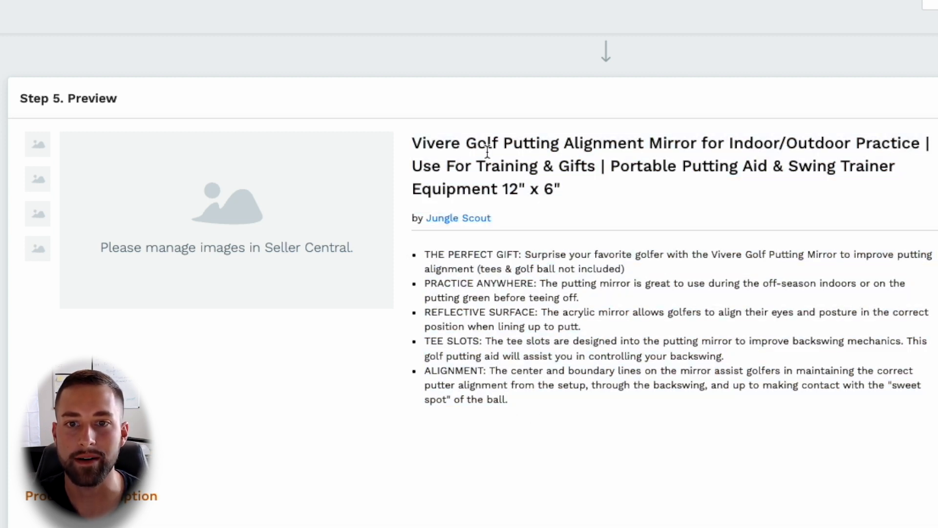
triple_click(486, 153)
click(580, 327)
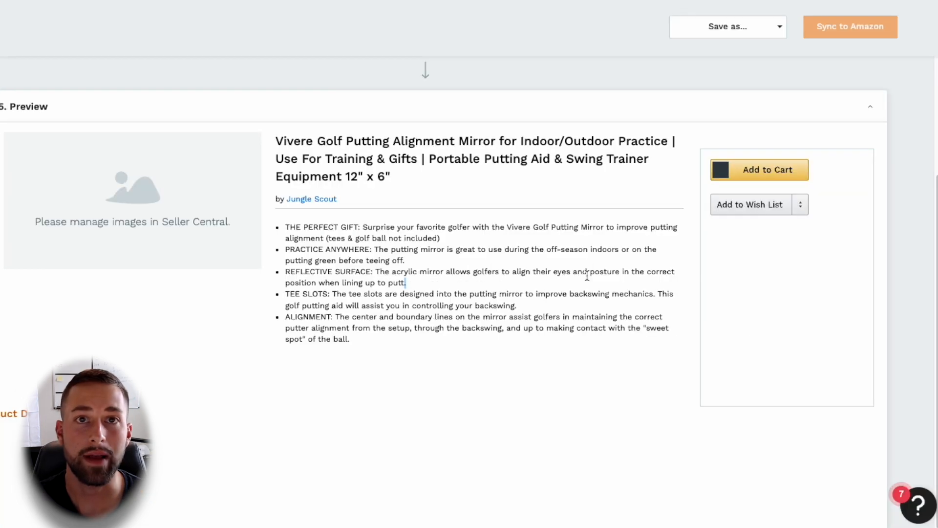
Check the Sync to Amazon option, close its prompt and highlight the "THE PERFECT GIFT" bullet in the preview.
click(841, 30)
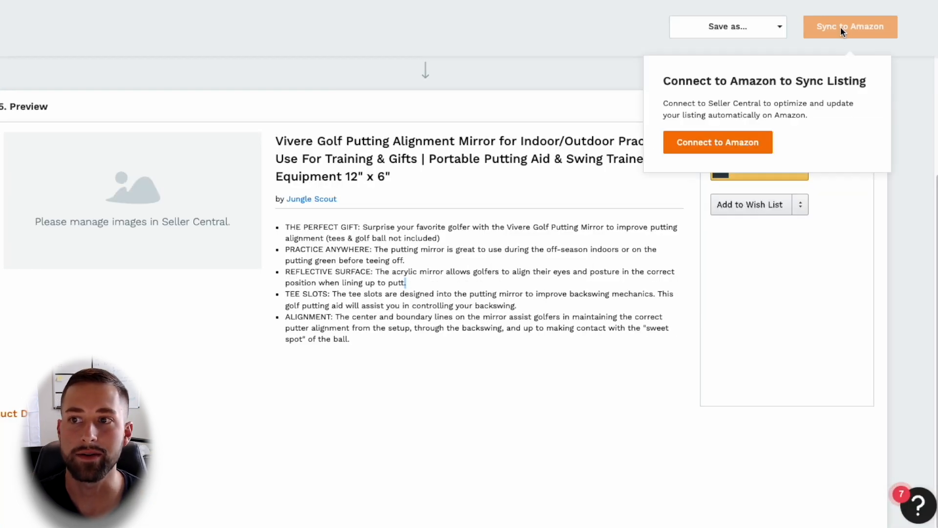
click(553, 78)
drag(285, 227, 519, 239)
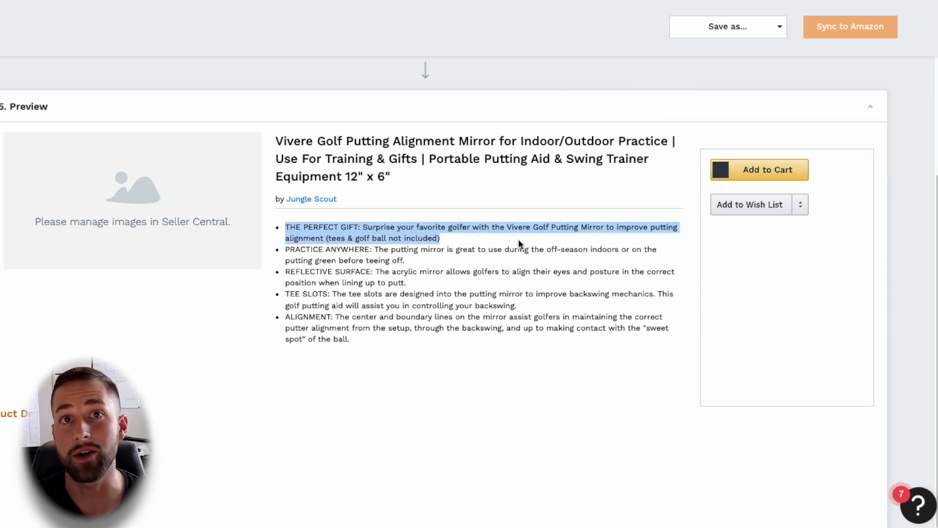